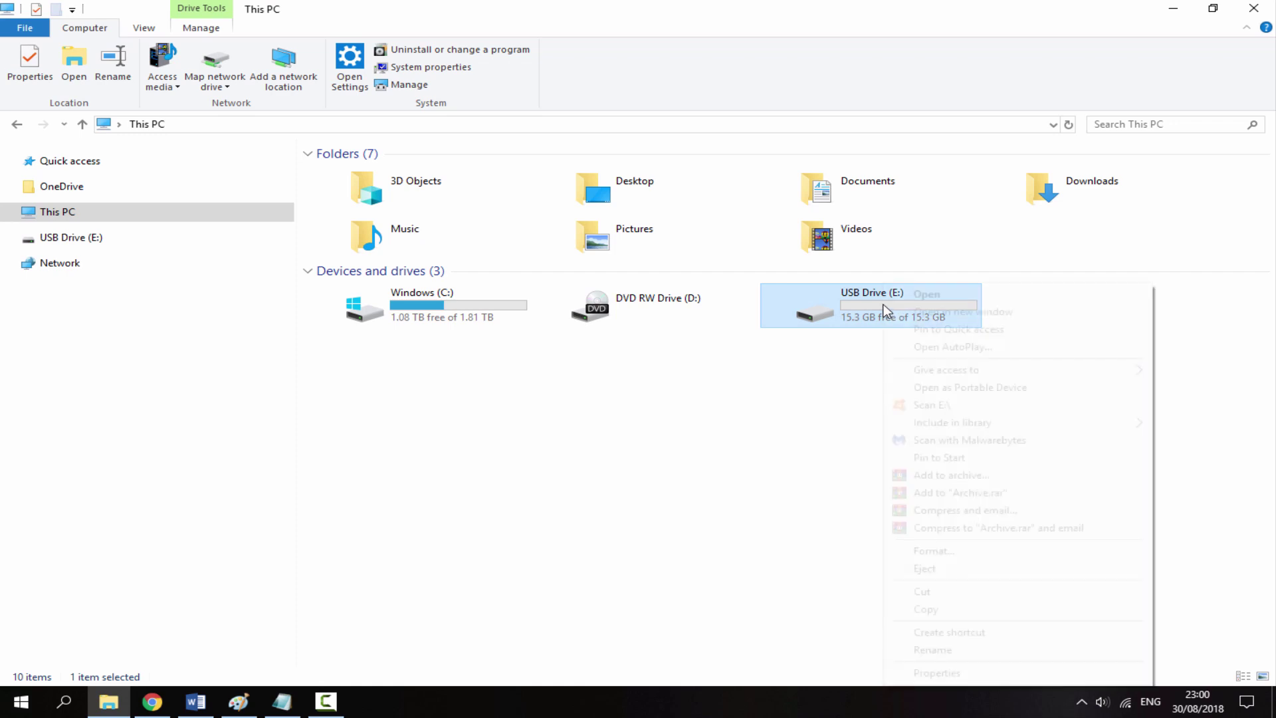
Step: Open the format settings for USB Drive (E:) and choose FAT32 (Default) with the default allocation size
{"action": "left_click", "coordinate": [946, 553]}
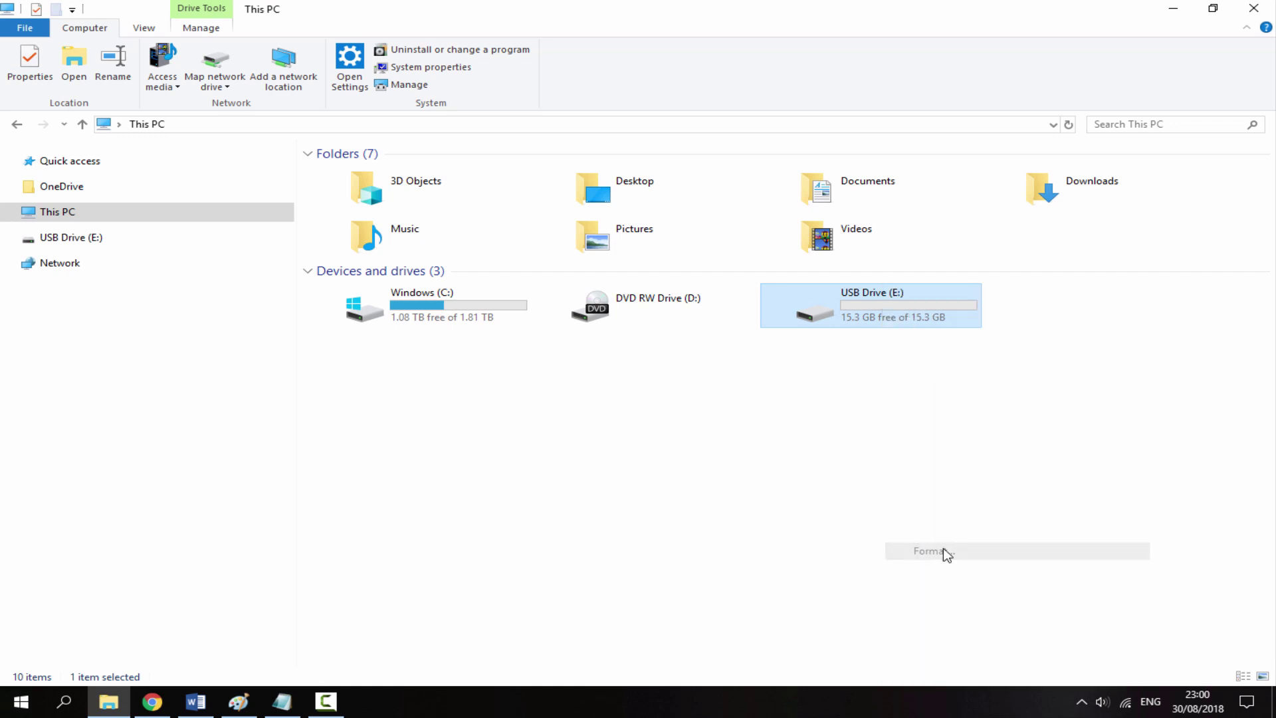
{"action": "left_click_drag", "start_coordinate": [204, 256], "coordinate": [720, 259]}
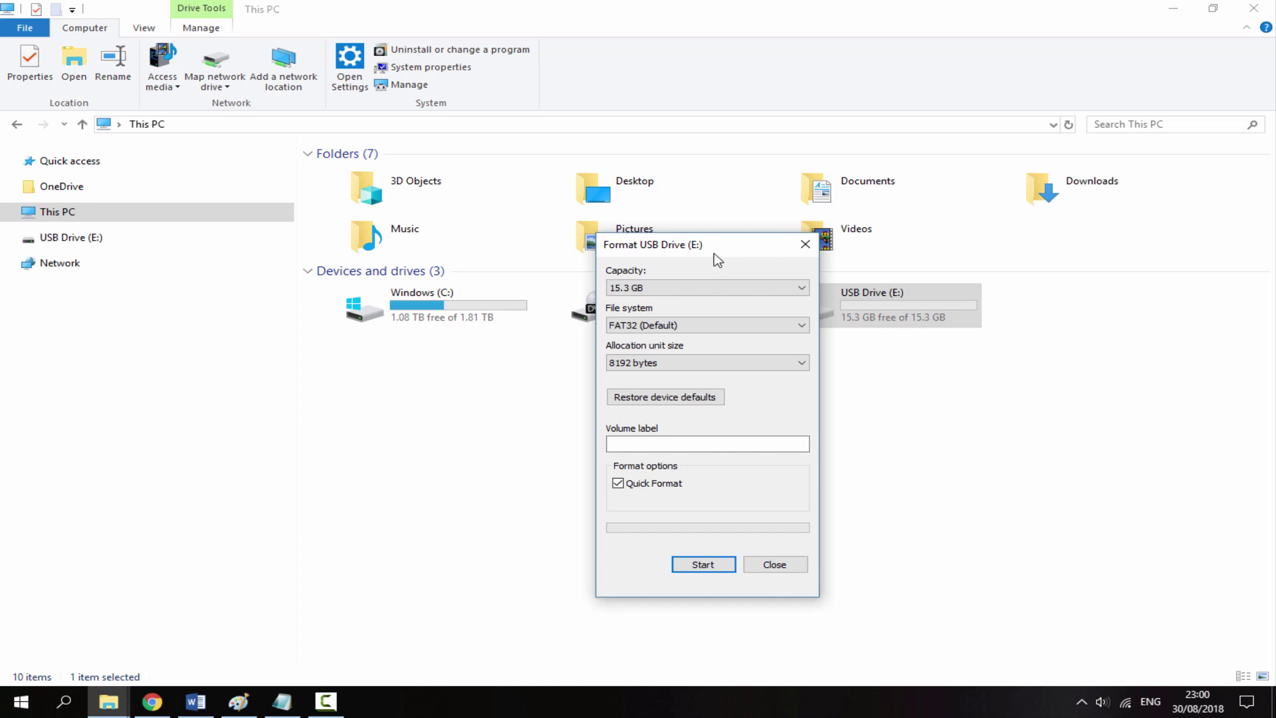
{"action": "left_click", "coordinate": [649, 286]}
{"action": "left_click", "coordinate": [654, 304]}
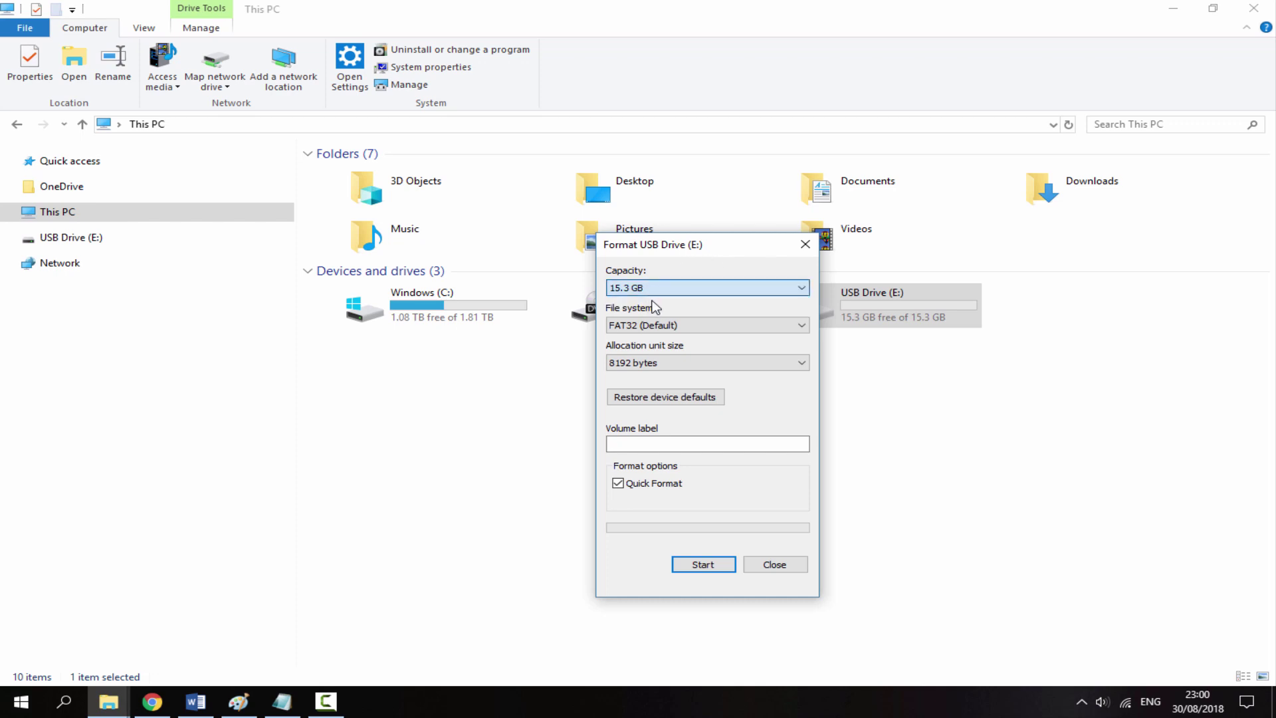
{"action": "left_click", "coordinate": [652, 327]}
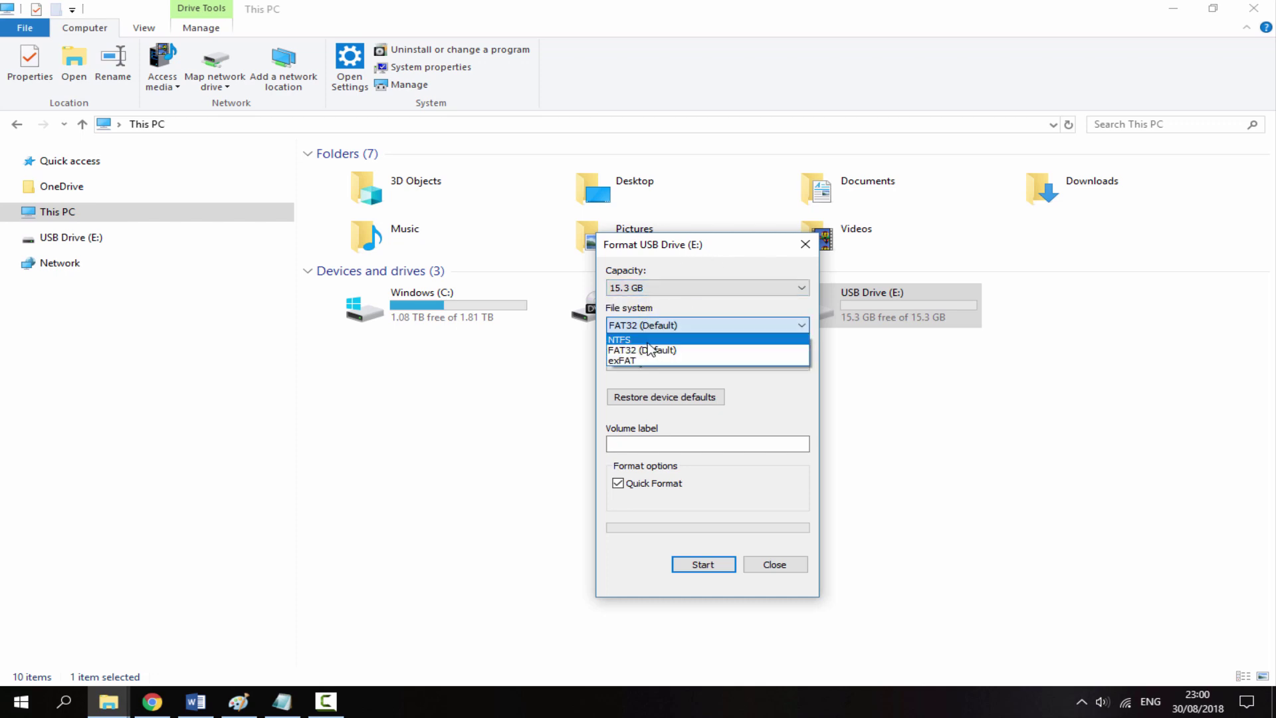
{"action": "left_click", "coordinate": [648, 349]}
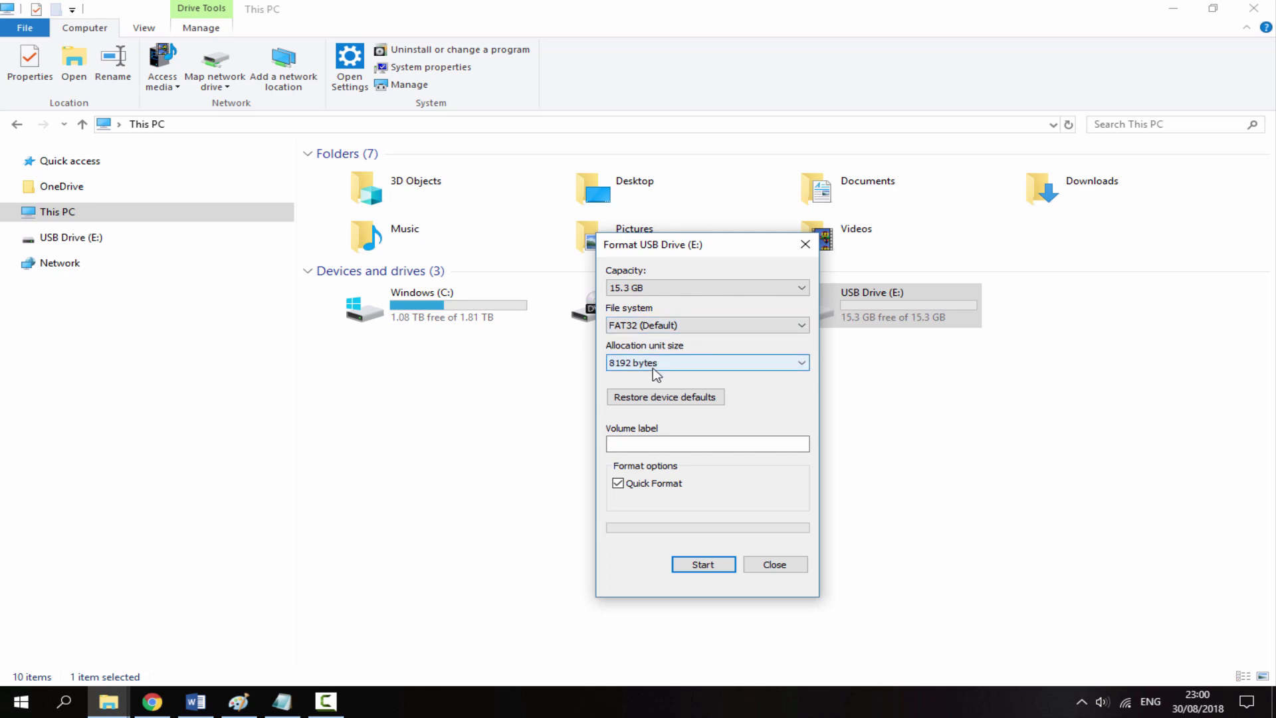
{"action": "left_click", "coordinate": [654, 364]}
{"action": "left_click", "coordinate": [657, 376]}
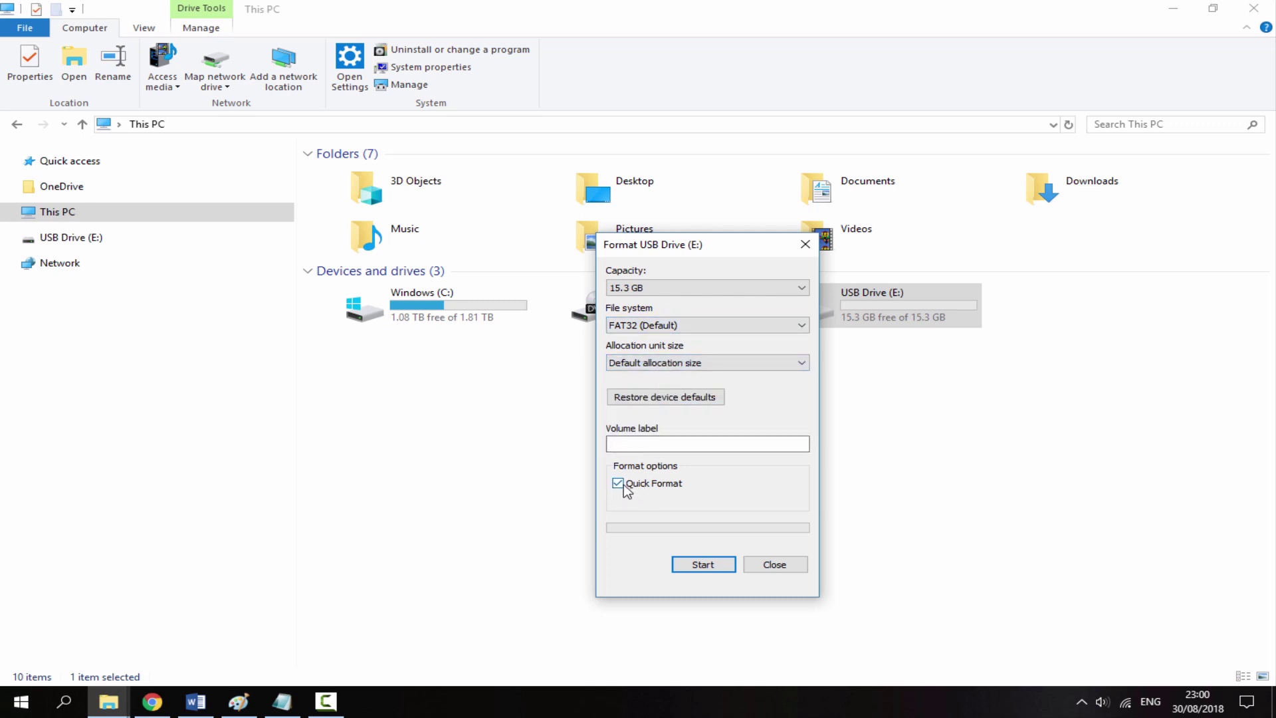
Step: Run the quick format of USB Drive (E:), accept the data erasure and close the format dialog
{"action": "left_click", "coordinate": [694, 566]}
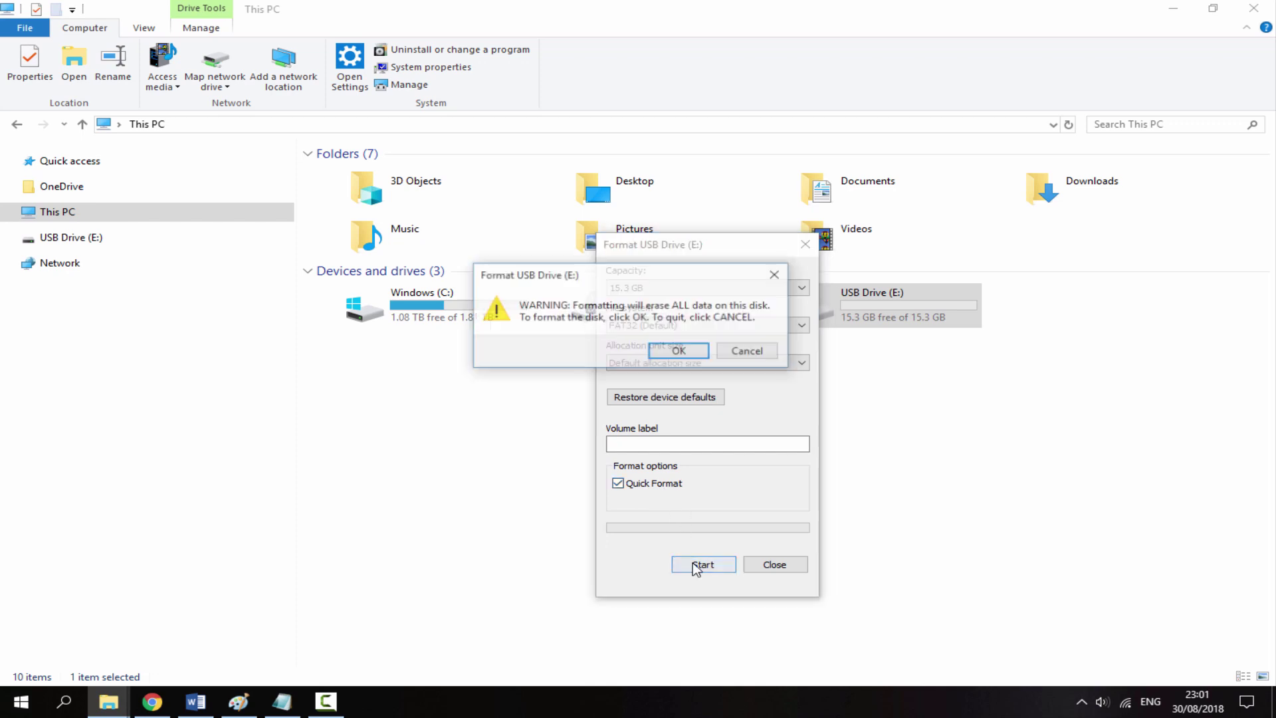
{"action": "left_click", "coordinate": [678, 353]}
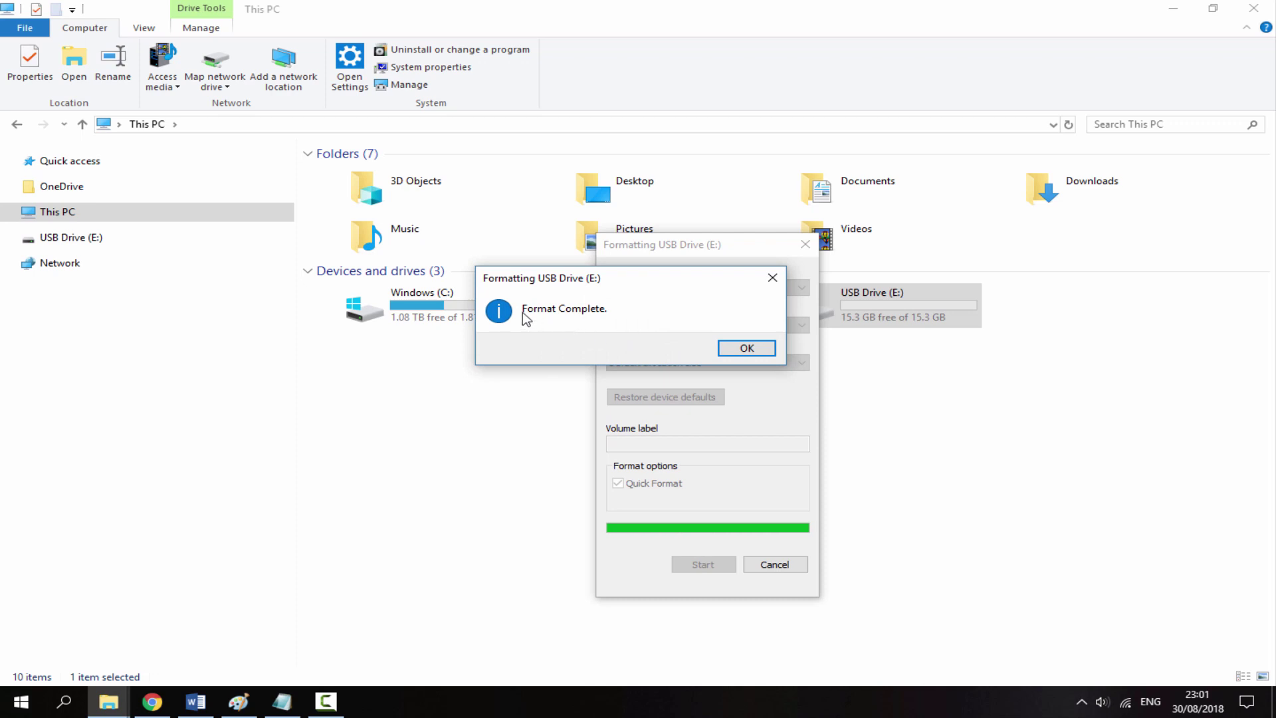
{"action": "left_click", "coordinate": [746, 347]}
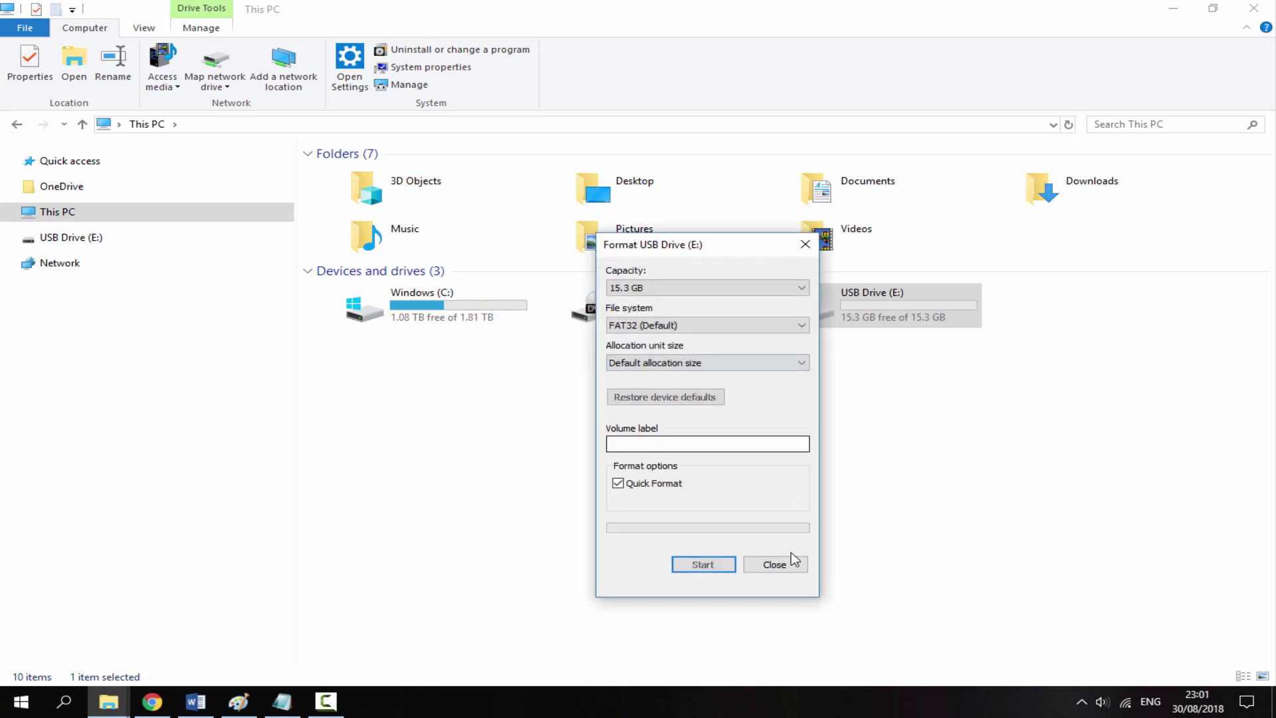
{"action": "left_click", "coordinate": [788, 563]}
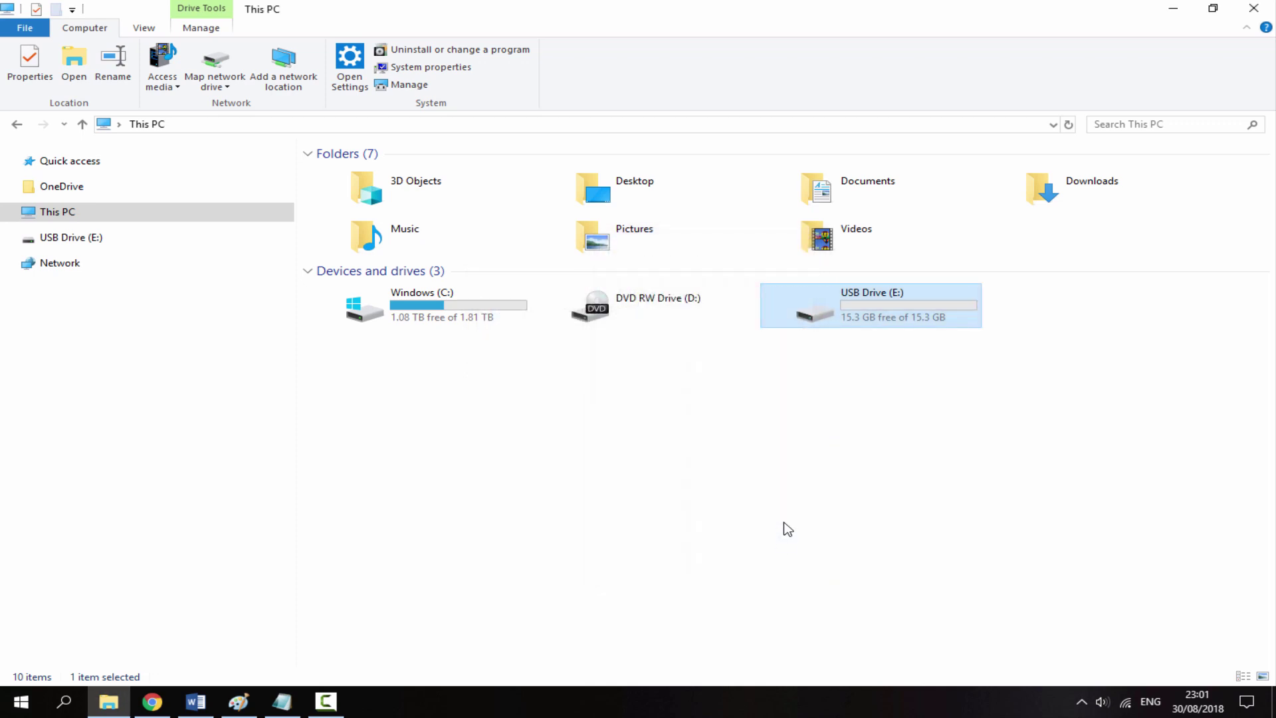
Step: Open the ROMS folder inside Downloads to view the game files
{"action": "double_click", "coordinate": [1040, 190]}
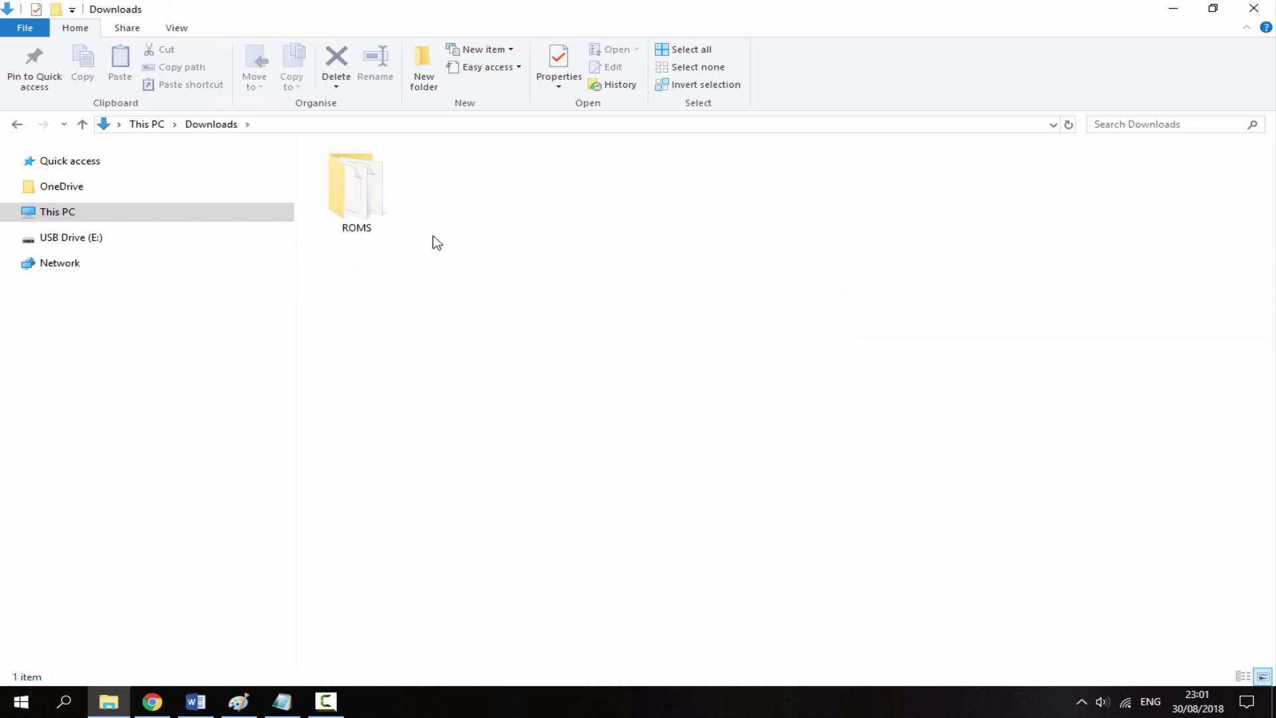
{"action": "double_click", "coordinate": [368, 198]}
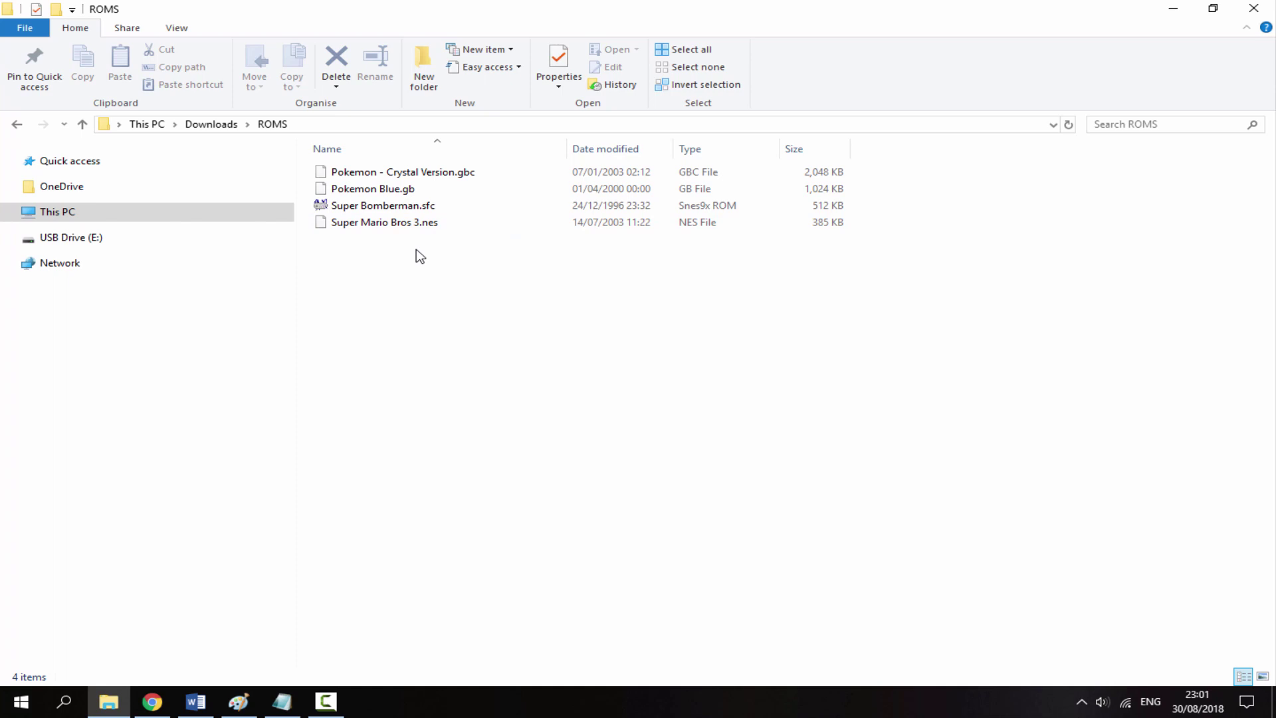
Step: Switch to Chrome and download goomba.zip from the open MEGA page
{"action": "left_click", "coordinate": [154, 700]}
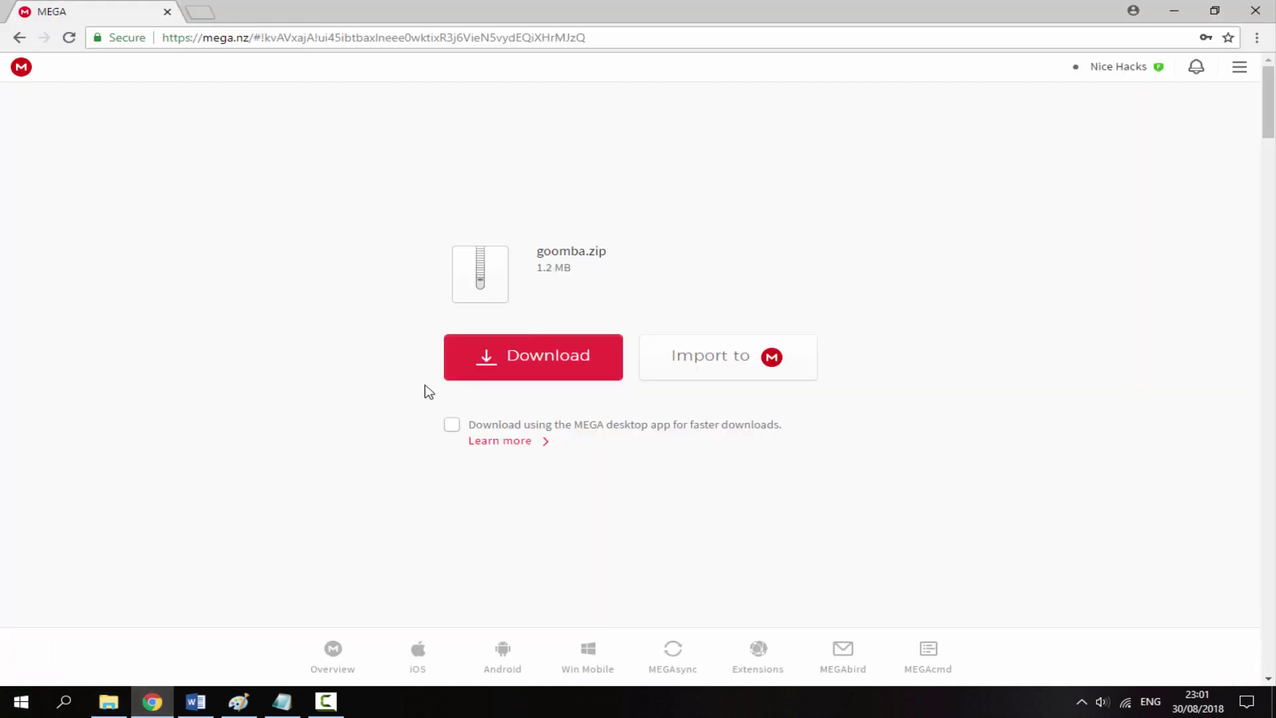
{"action": "left_click_drag", "start_coordinate": [539, 249], "coordinate": [586, 251]}
{"action": "left_click", "coordinate": [490, 357]}
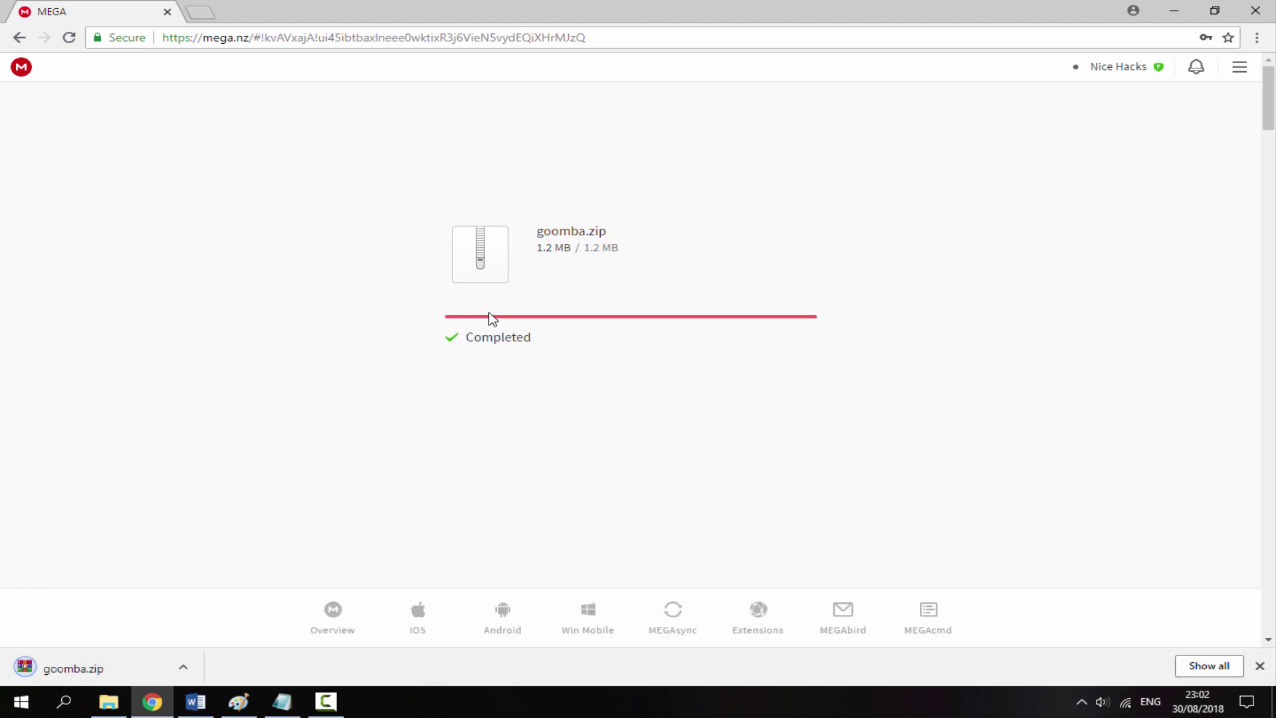
{"action": "left_click", "coordinate": [1259, 666]}
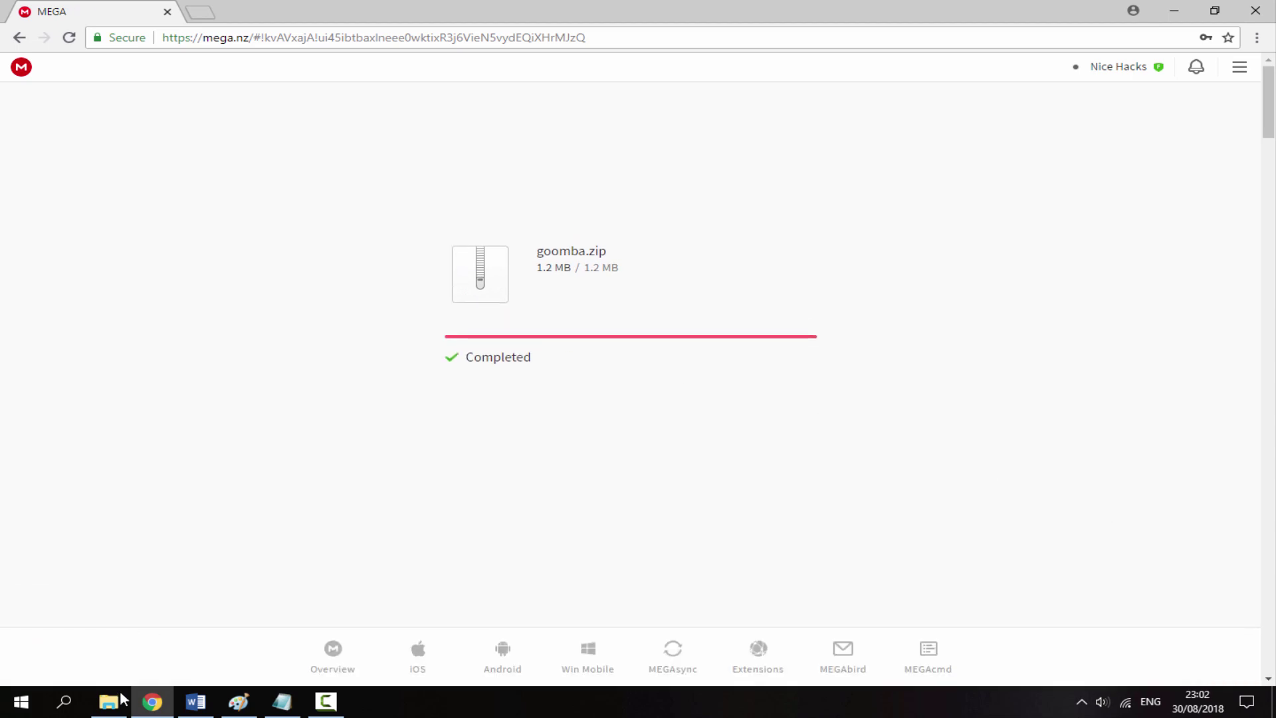
Step: Return to File Explorer and extract goomba.zip directly into the Downloads folder
{"action": "left_click", "coordinate": [108, 701]}
{"action": "left_click", "coordinate": [209, 126]}
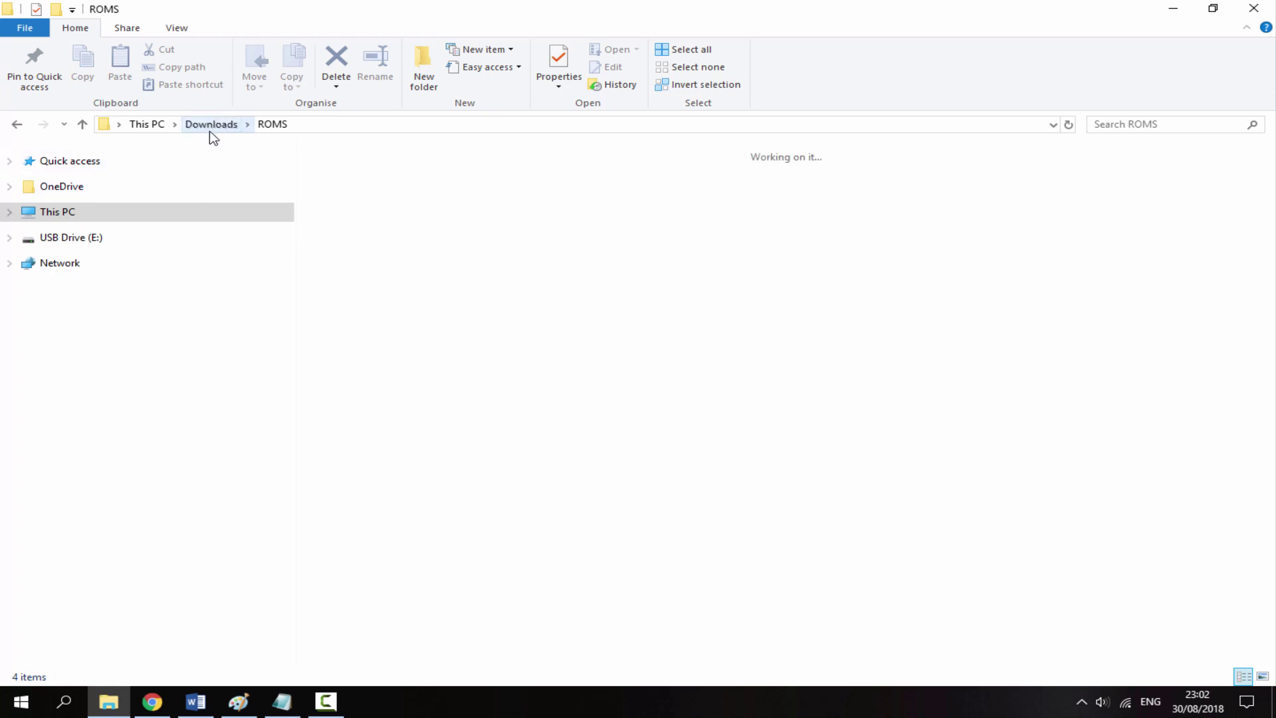
{"action": "left_click", "coordinate": [463, 217]}
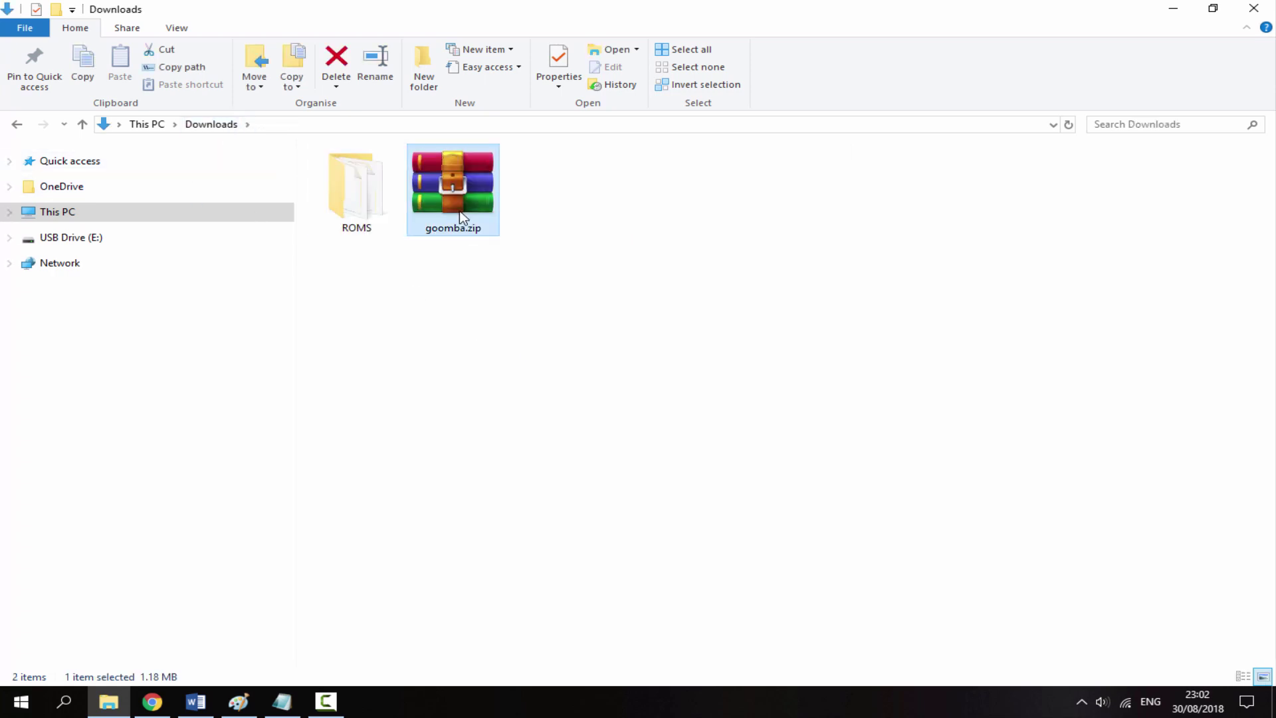
{"action": "right_click", "coordinate": [468, 174]}
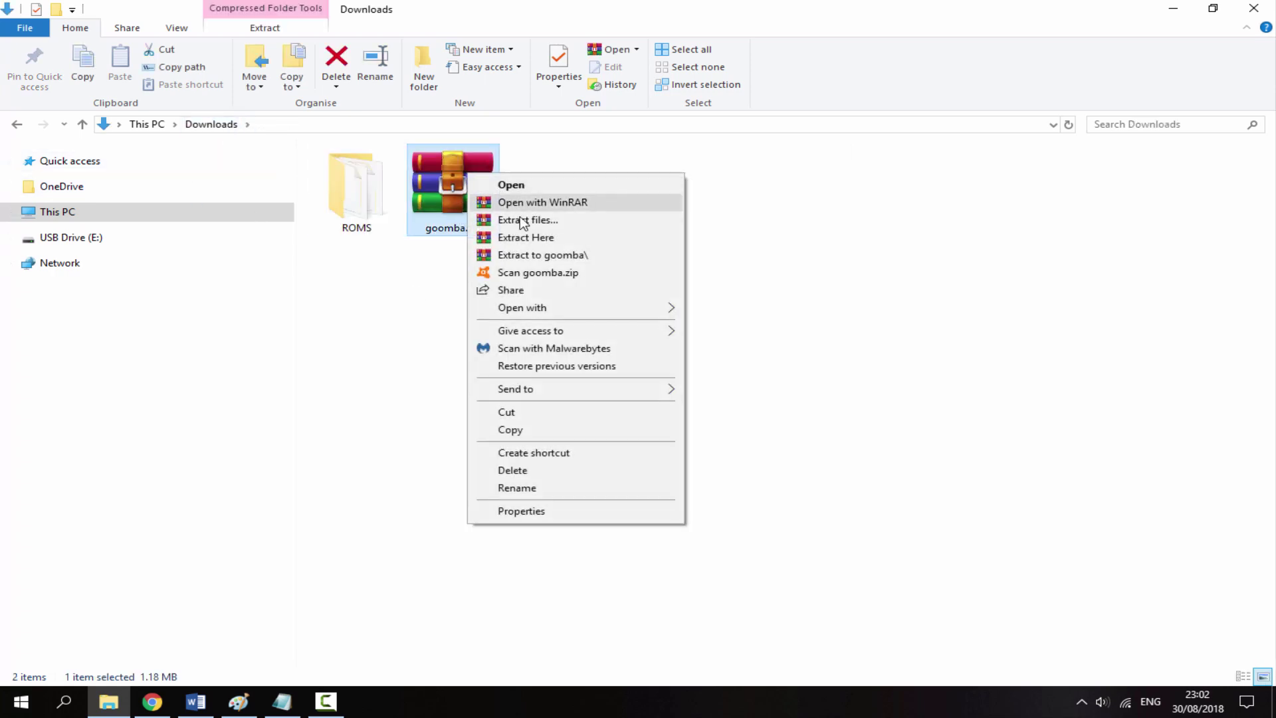
{"action": "left_click", "coordinate": [530, 237]}
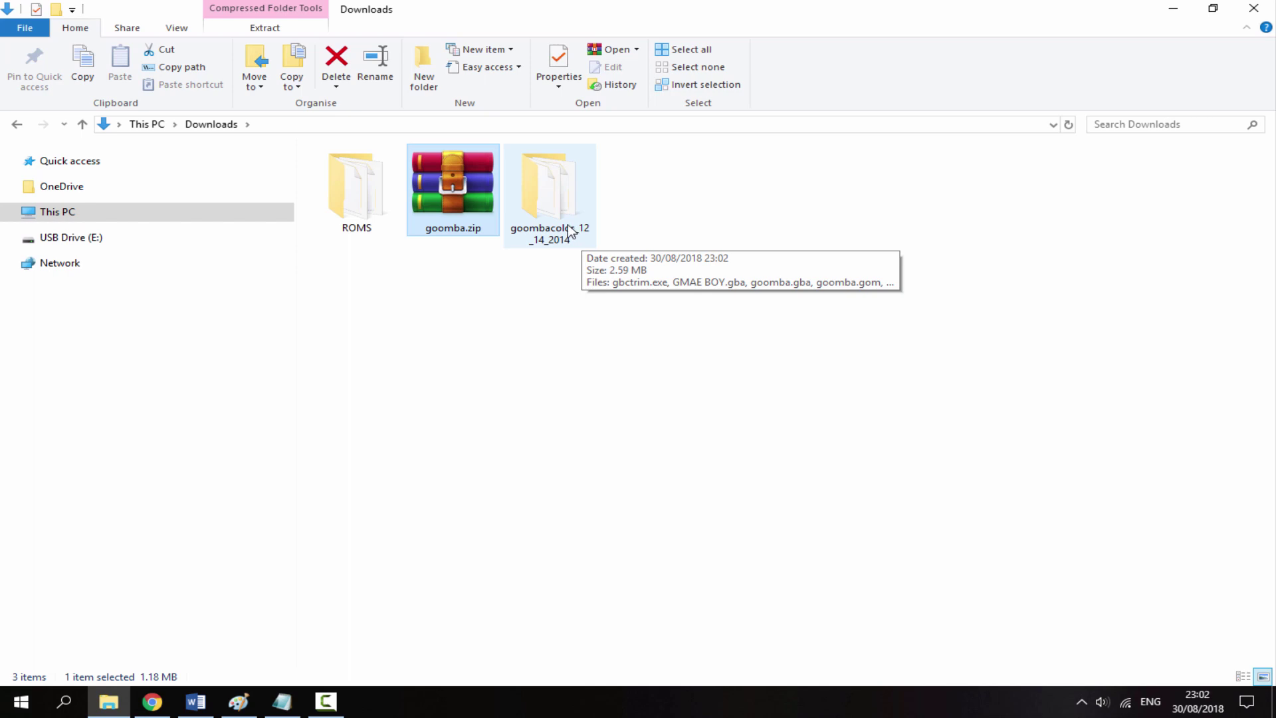
Step: Launch goombafront.exe from the extracted goombacolor_12_14_2014 folder and move its window clear of the file list
{"action": "double_click", "coordinate": [551, 194]}
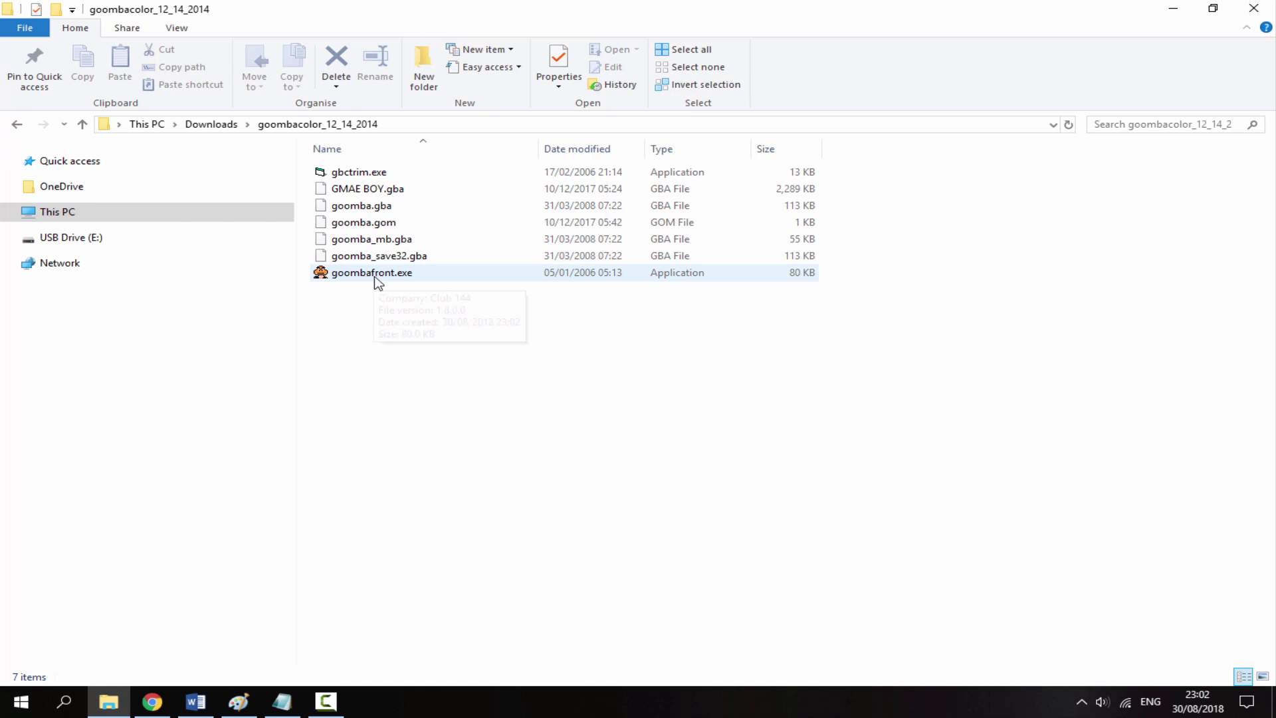
{"action": "double_click", "coordinate": [409, 274]}
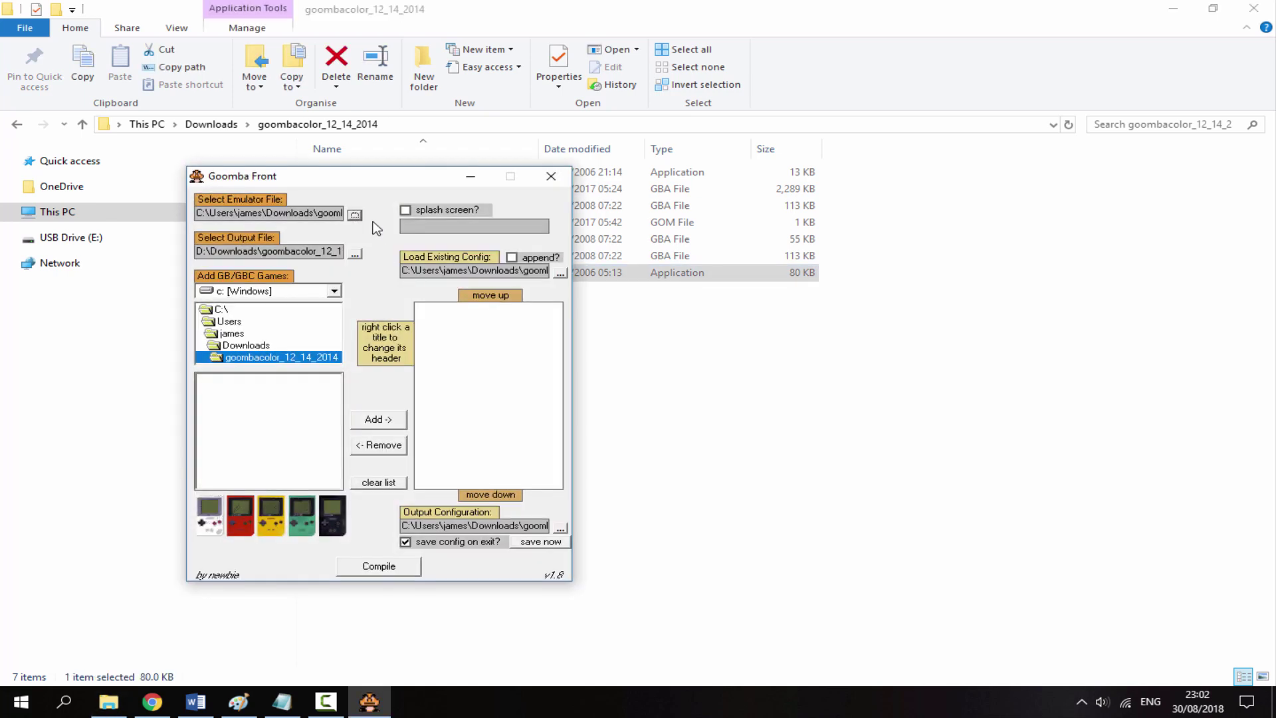
{"action": "left_click_drag", "start_coordinate": [366, 179], "coordinate": [602, 164]}
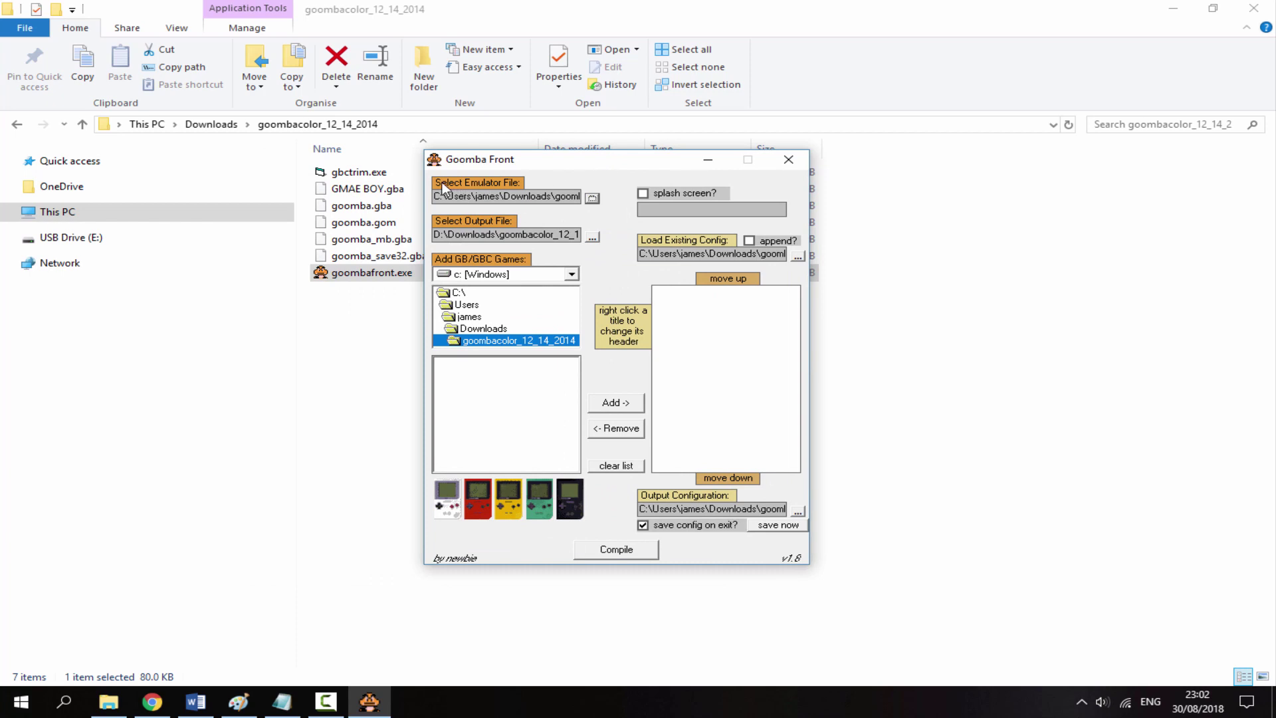
Step: Set goomba_mb.gba from the goombacolor_12_14_2014 folder as the emulator file
{"action": "left_click", "coordinate": [592, 200]}
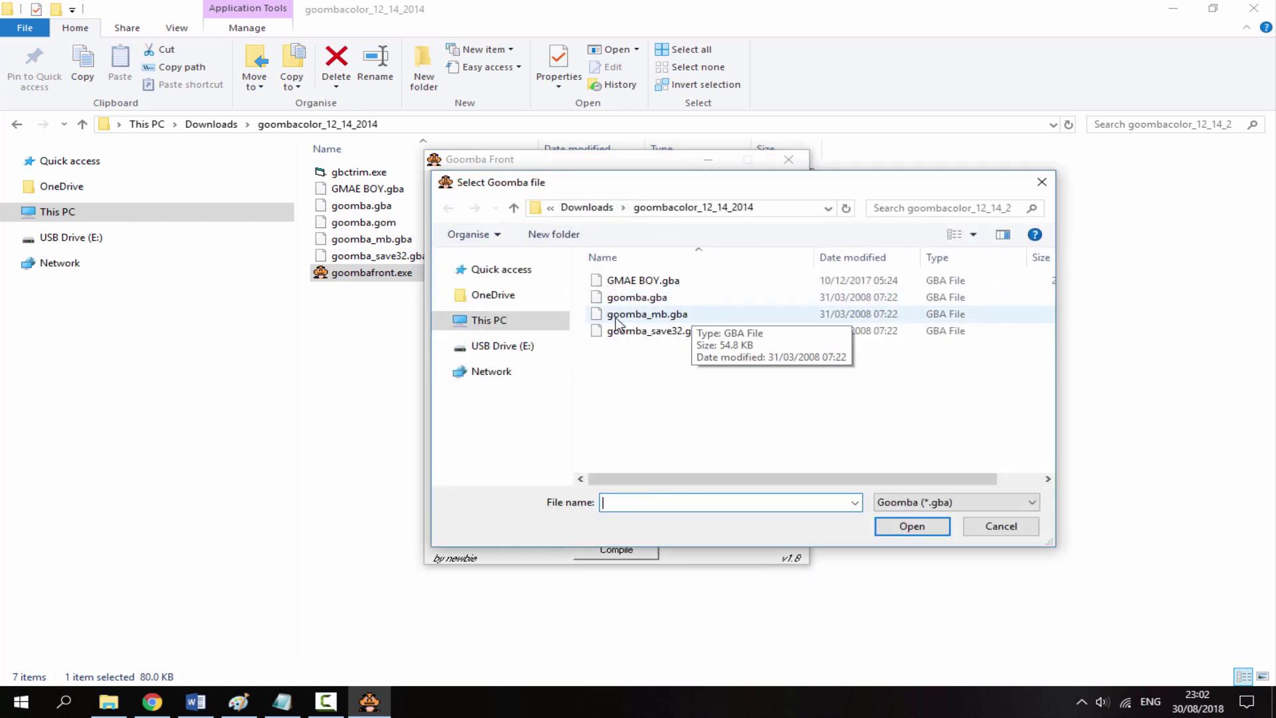
{"action": "left_click", "coordinate": [680, 316]}
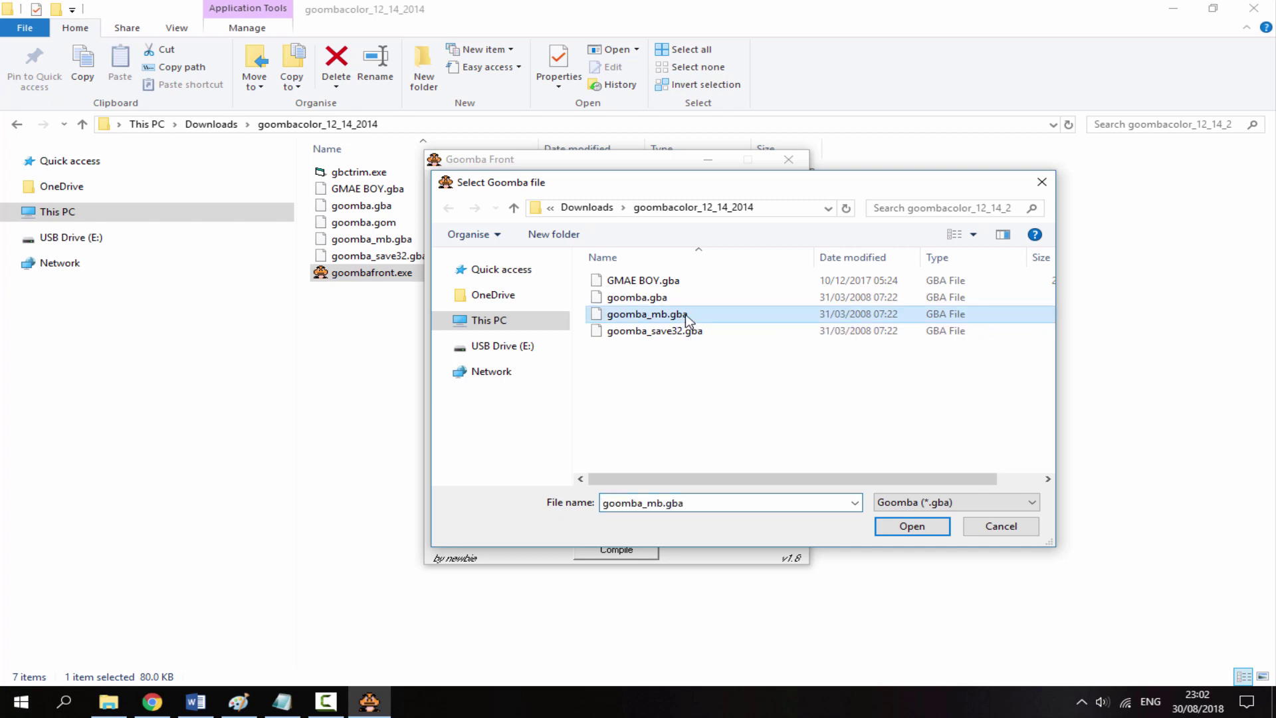
{"action": "left_click", "coordinate": [890, 528]}
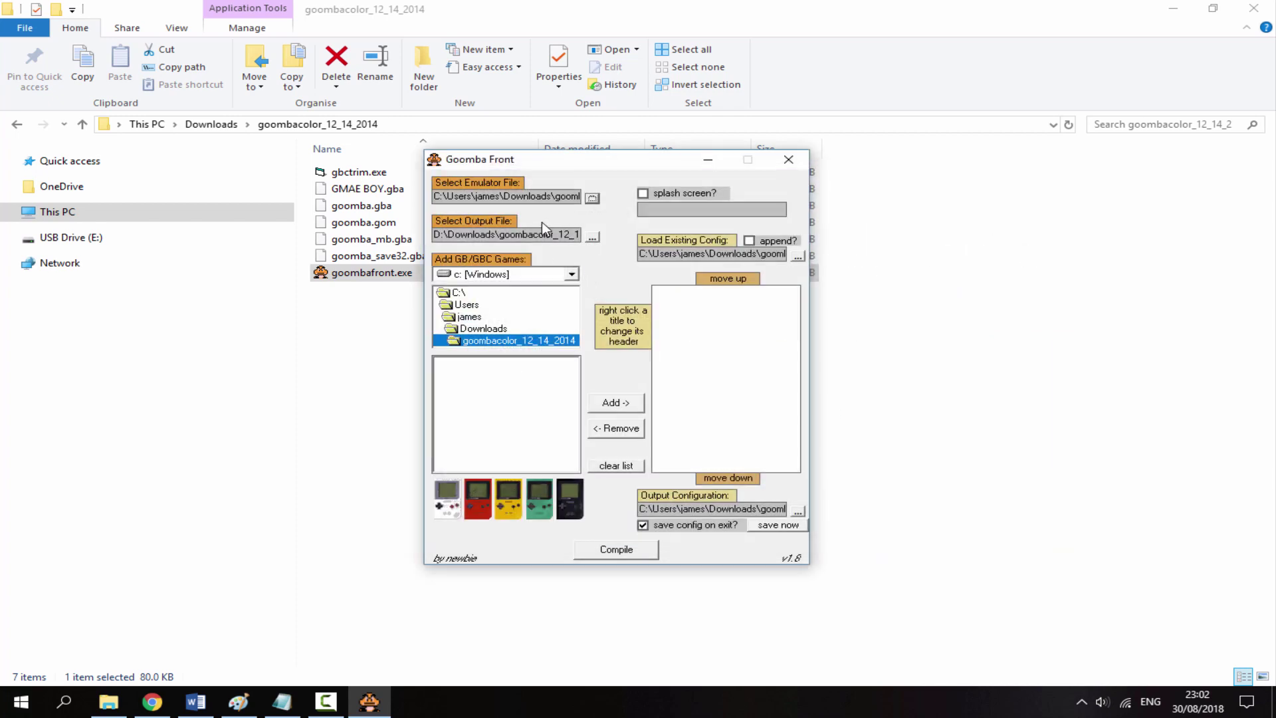
Step: Set the output file to Pokemon Blue.gba in the ROMS folder under Downloads
{"action": "left_click", "coordinate": [590, 237]}
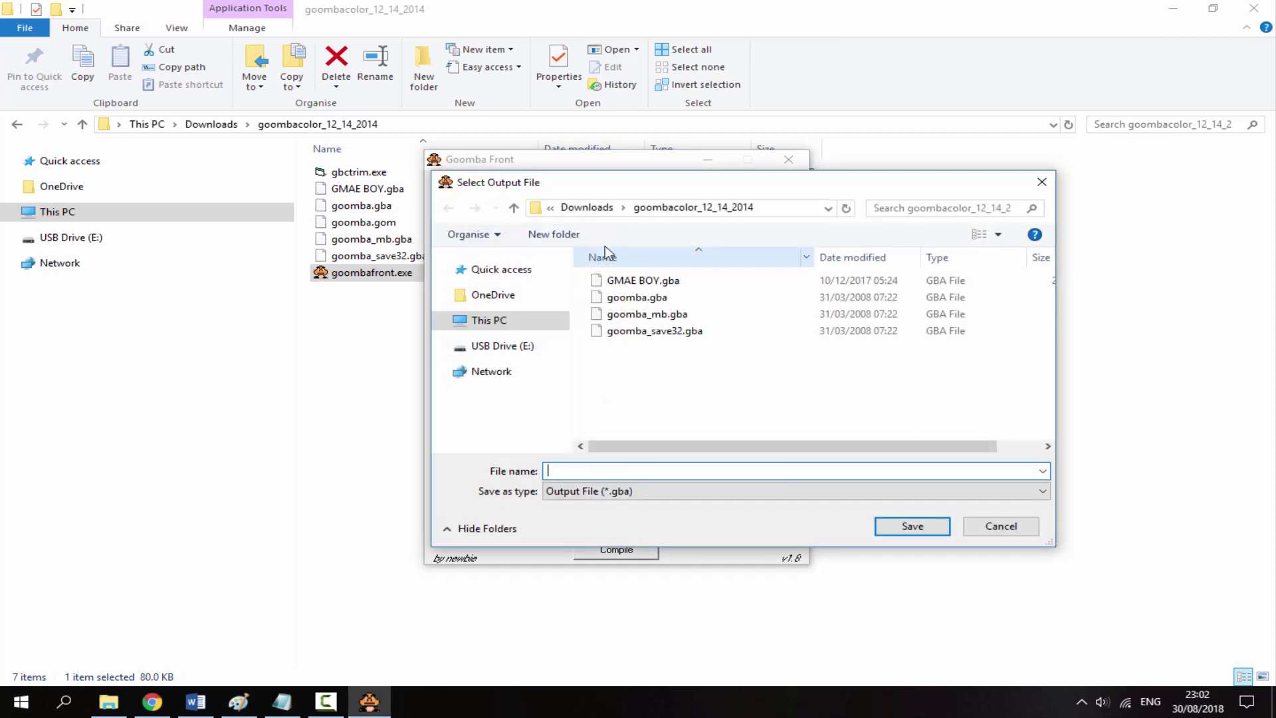
{"action": "left_click", "coordinate": [585, 208]}
{"action": "left_click", "coordinate": [711, 304]}
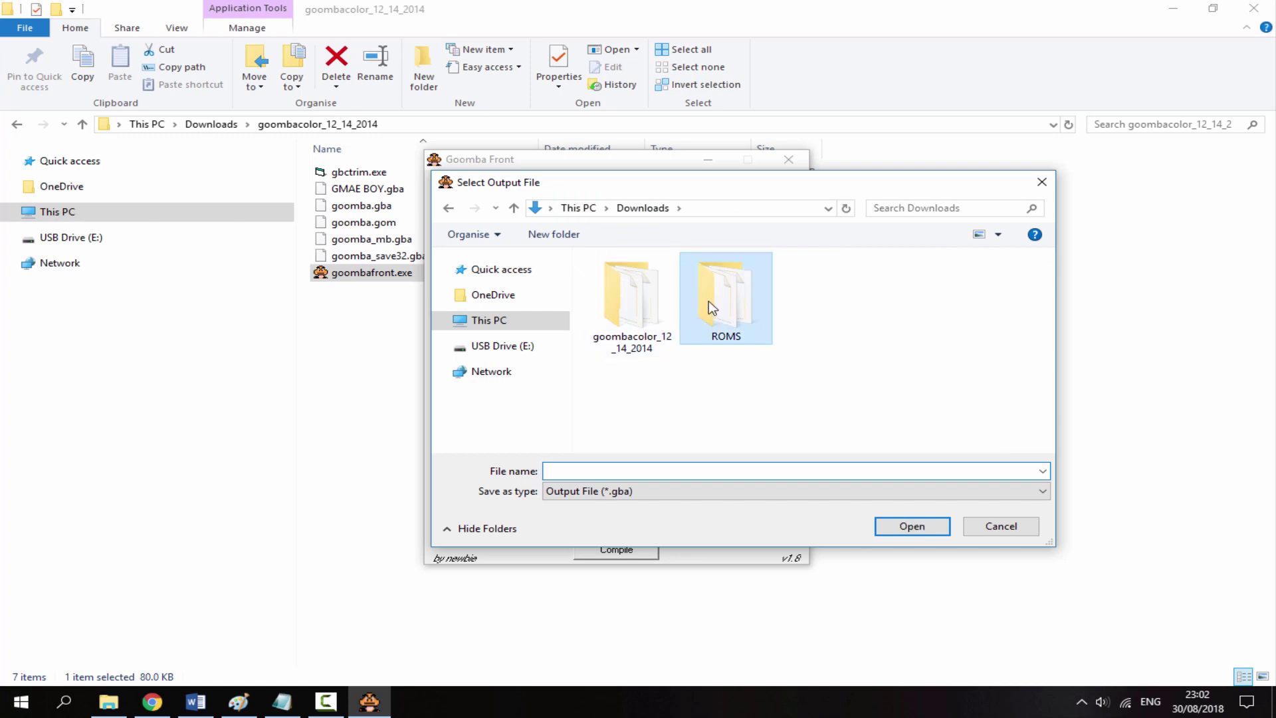
{"action": "double_click", "coordinate": [709, 302]}
{"action": "left_click", "coordinate": [596, 473]}
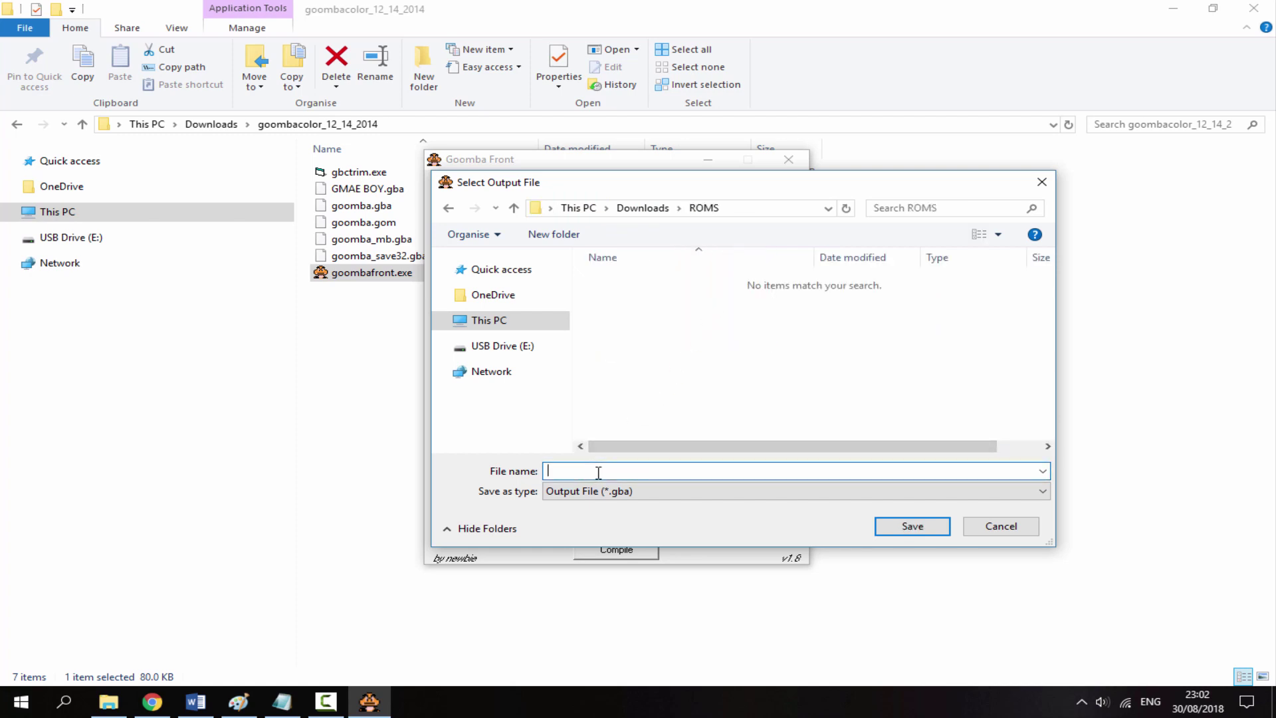
{"action": "type", "text": "Pokemon"}
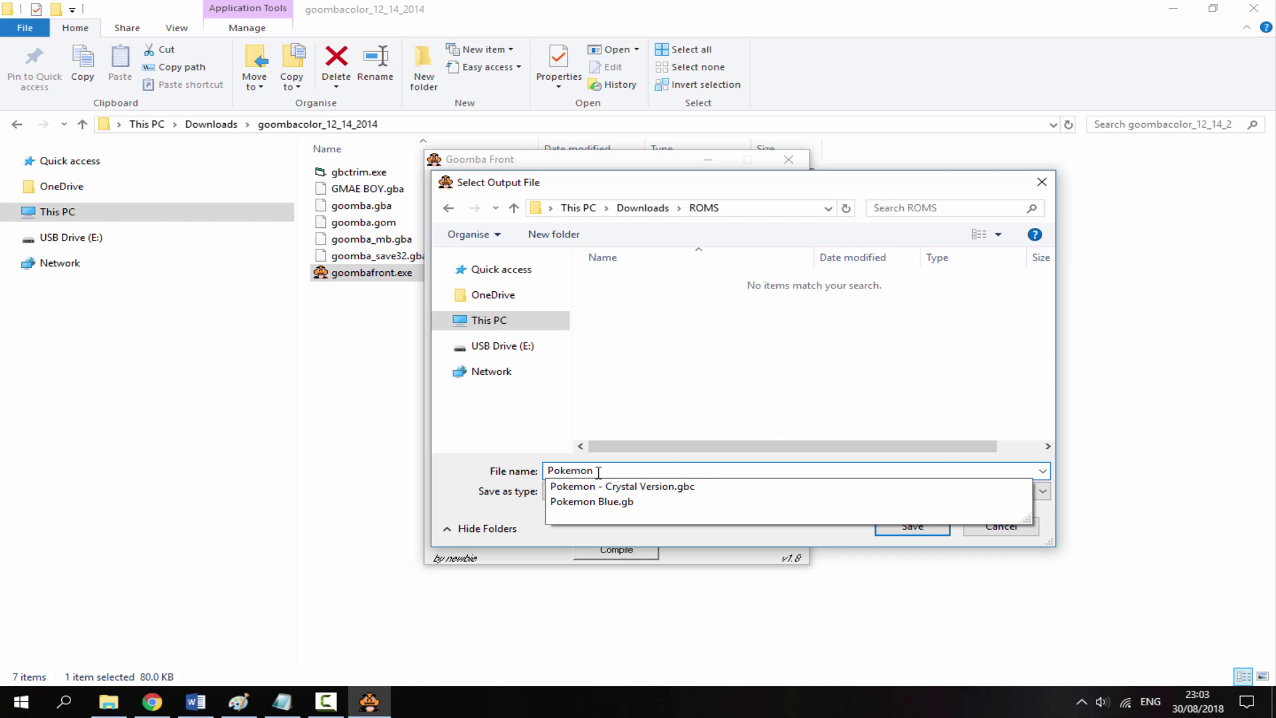
{"action": "type", "text": " Blue"}
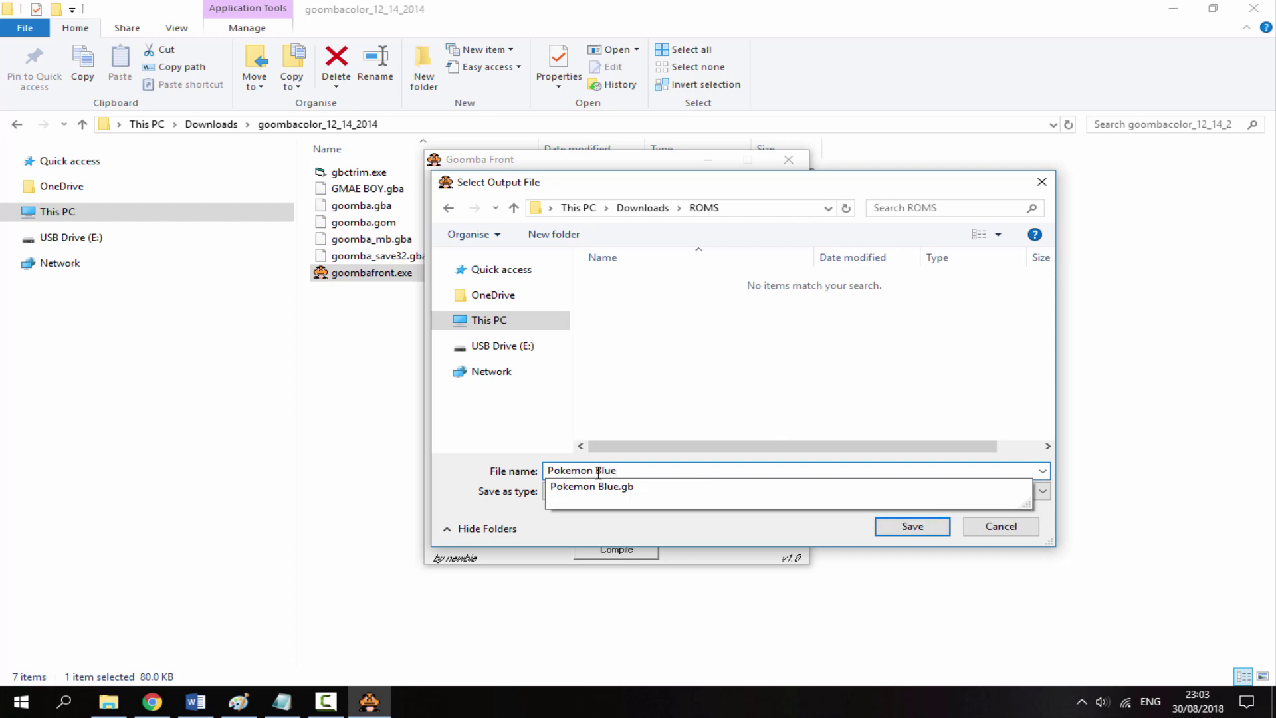
{"action": "type", "text": ".gba"}
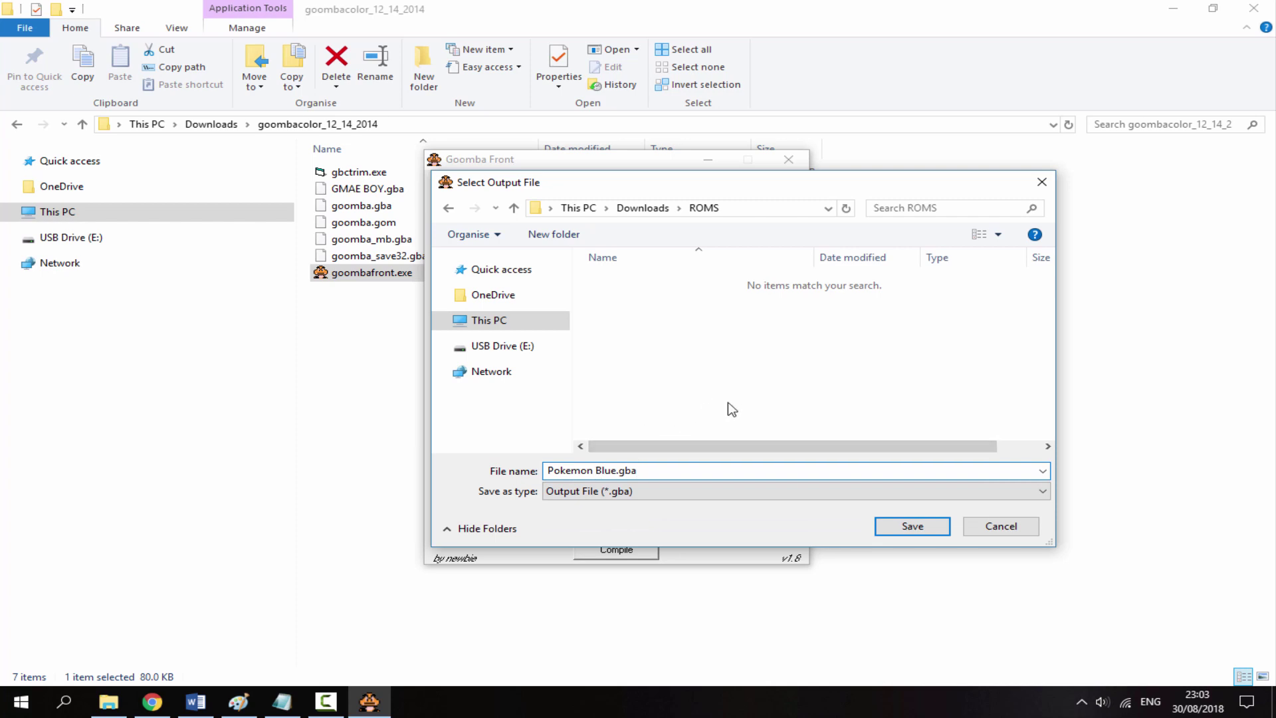
{"action": "left_click", "coordinate": [897, 526]}
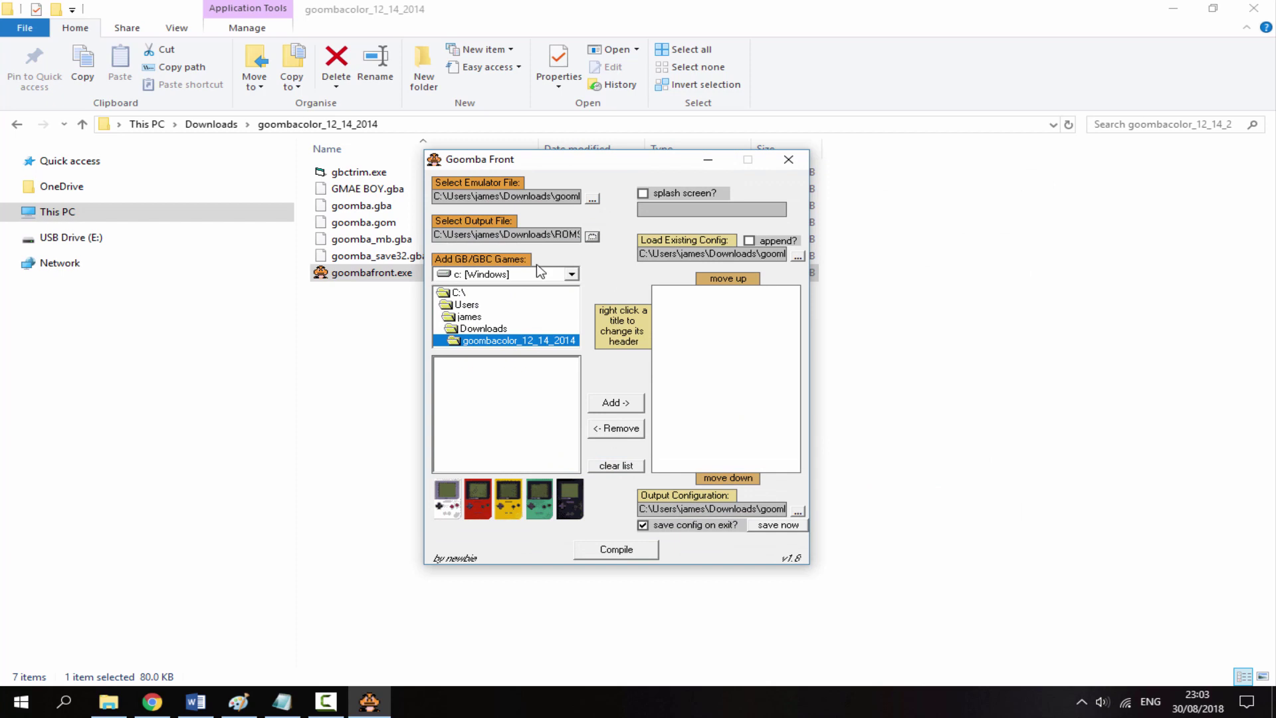
Step: Add Pokemon Blue.gb from the ROMS folder under Downloads to the games list and compile it
{"action": "double_click", "coordinate": [482, 329]}
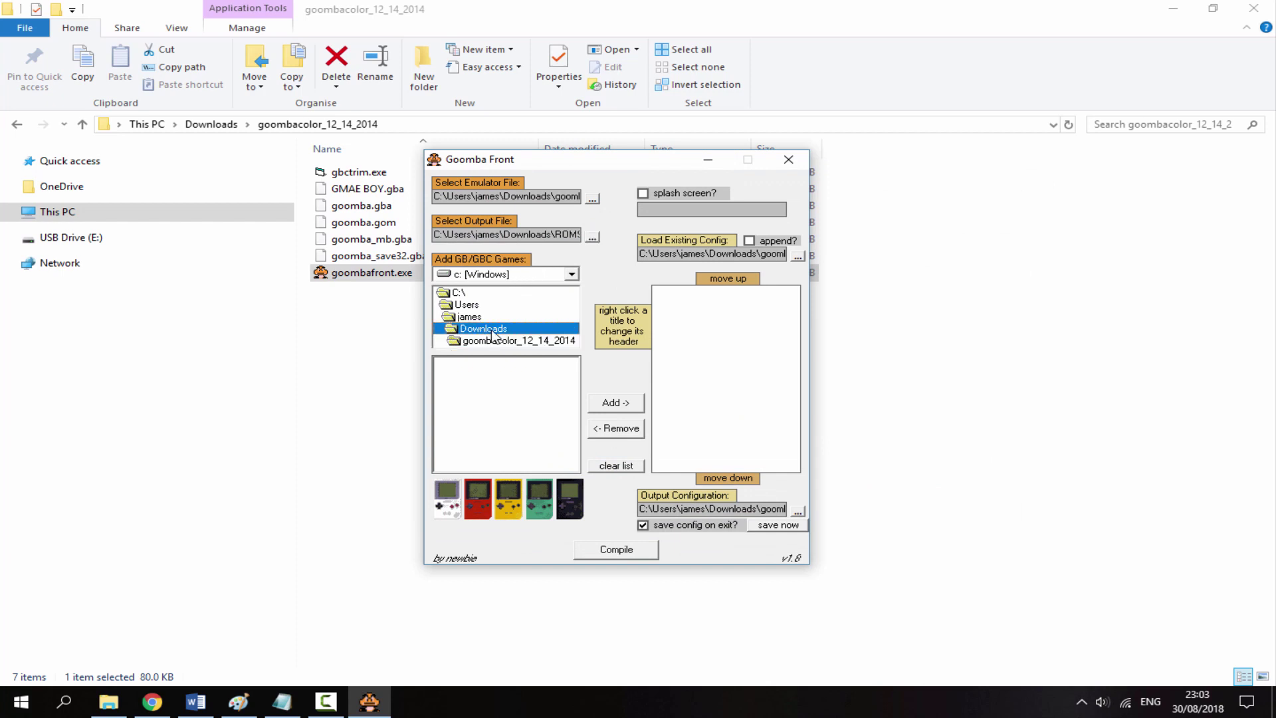
{"action": "scroll", "coordinate": [481, 335], "scroll_direction": "down", "scroll_amount": 1}
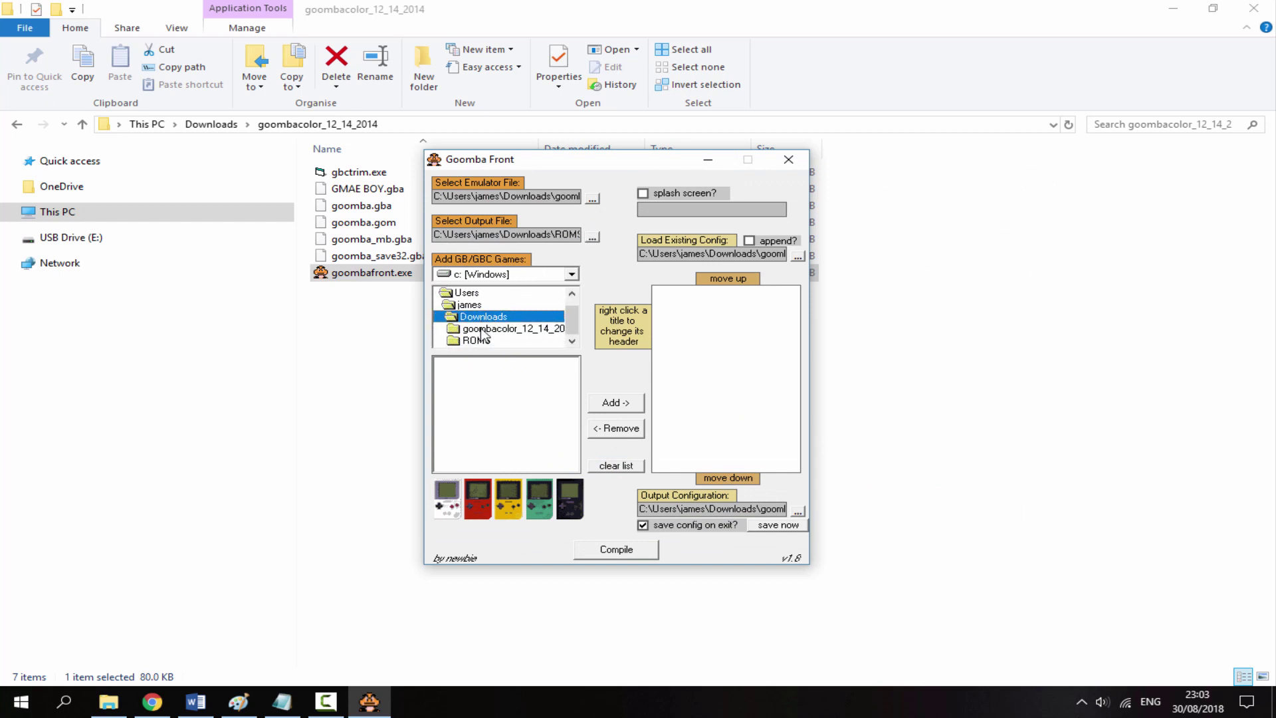
{"action": "double_click", "coordinate": [476, 340]}
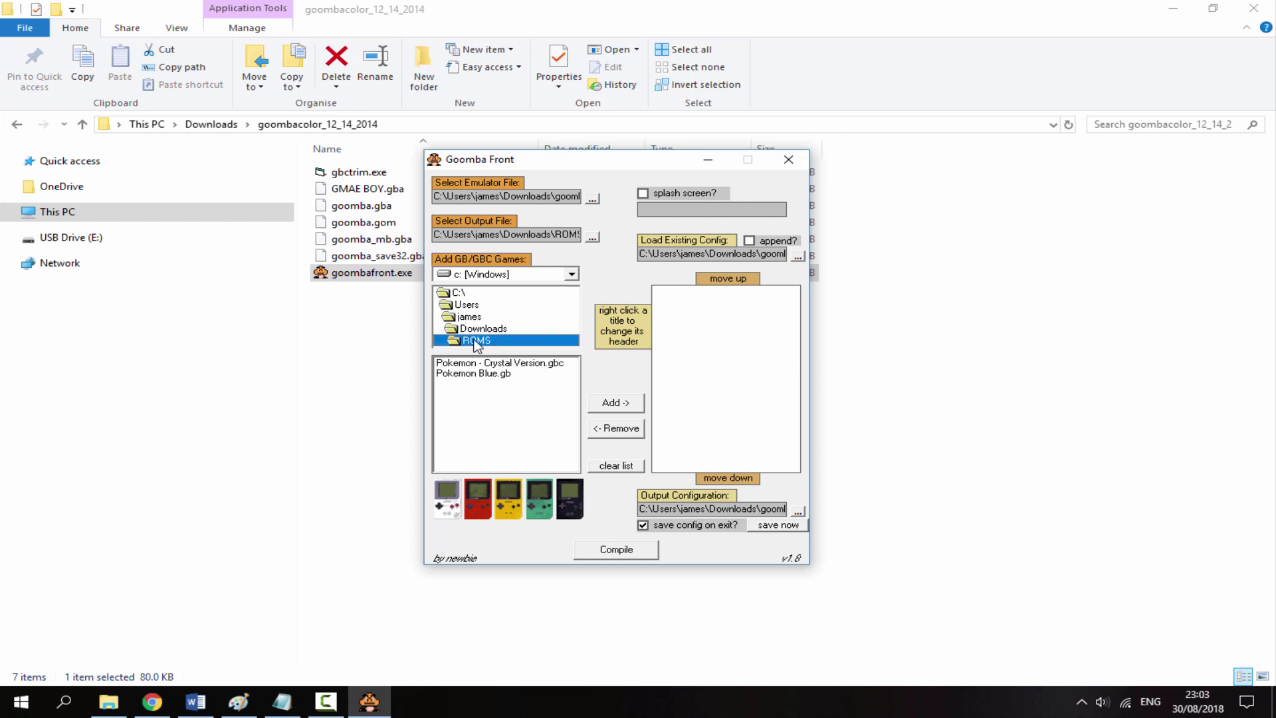
{"action": "left_click", "coordinate": [480, 372]}
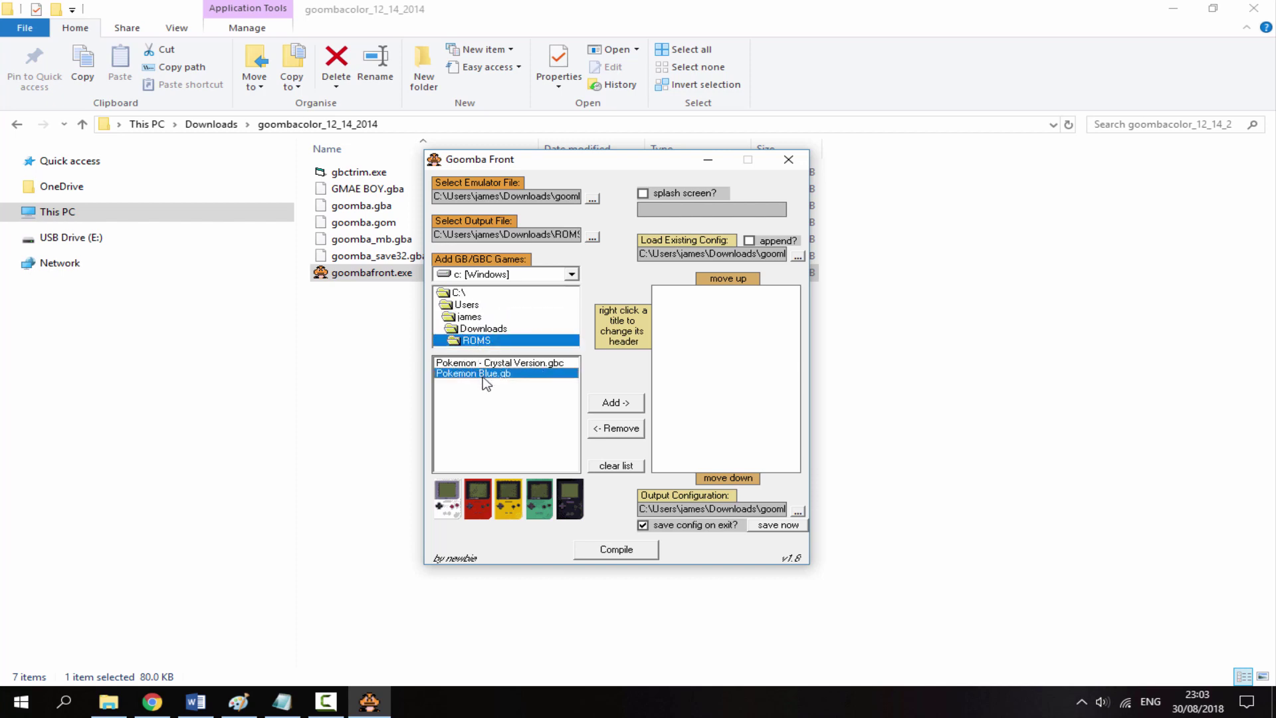
{"action": "left_click", "coordinate": [610, 402]}
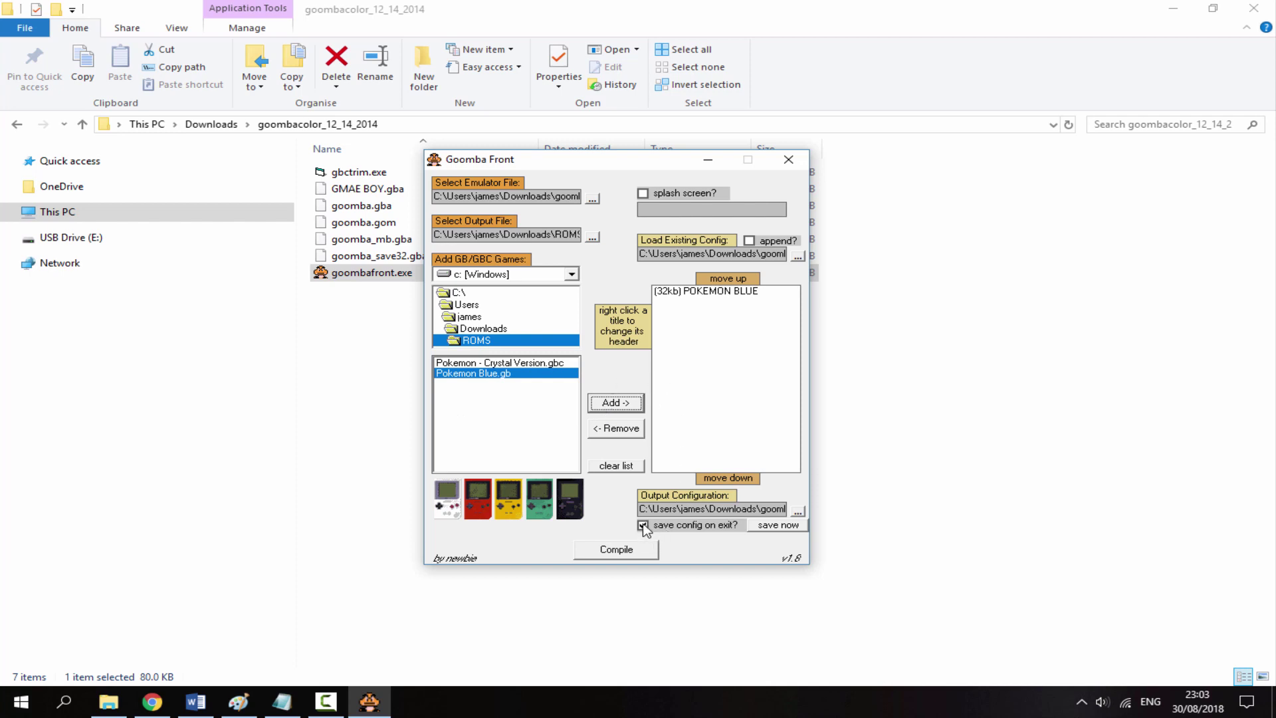
{"action": "left_click", "coordinate": [602, 549]}
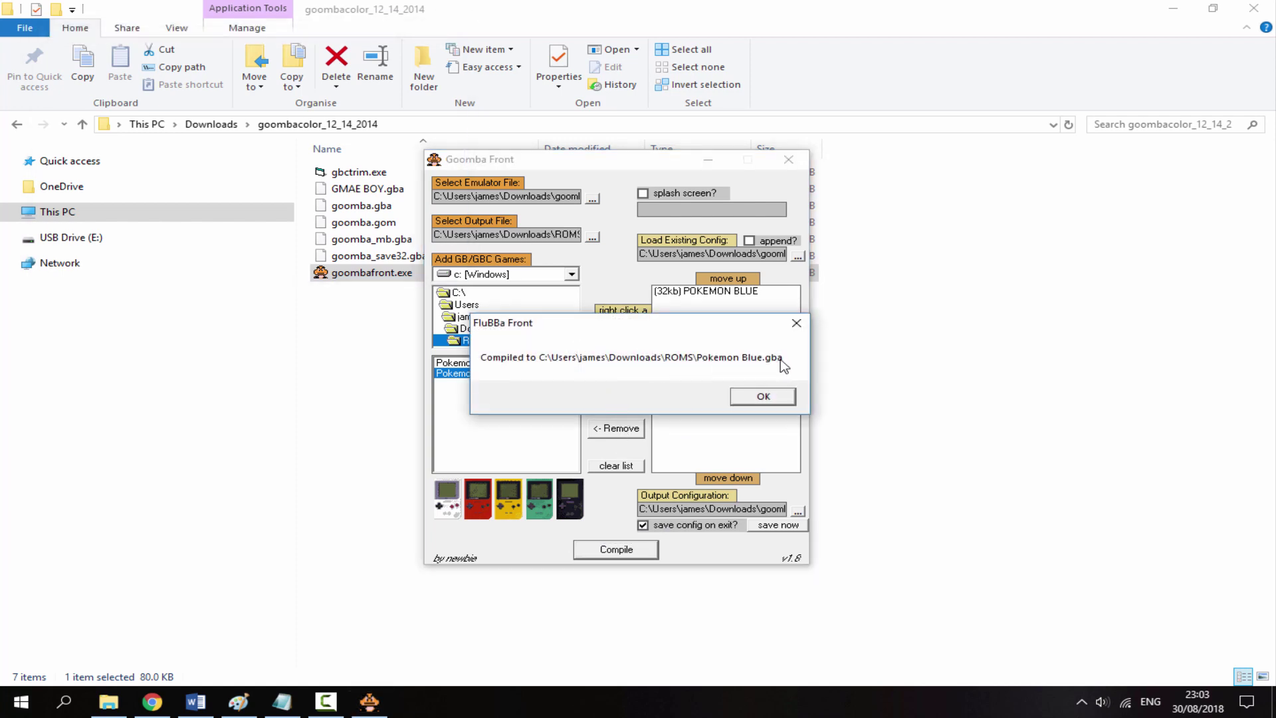
{"action": "left_click", "coordinate": [762, 396]}
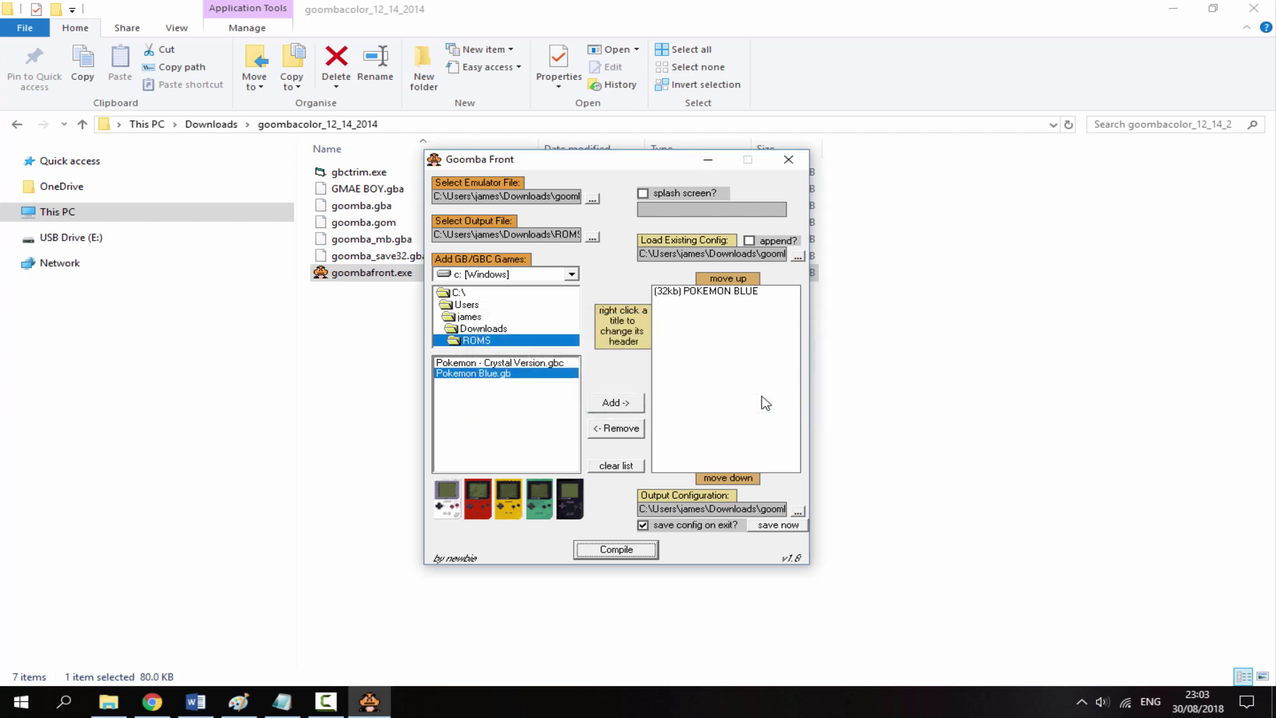
Step: Replace Pokemon Blue in the list of games to compile with Pokemon - Crystal Version.gbc
{"action": "left_click", "coordinate": [719, 293]}
{"action": "left_click", "coordinate": [628, 421]}
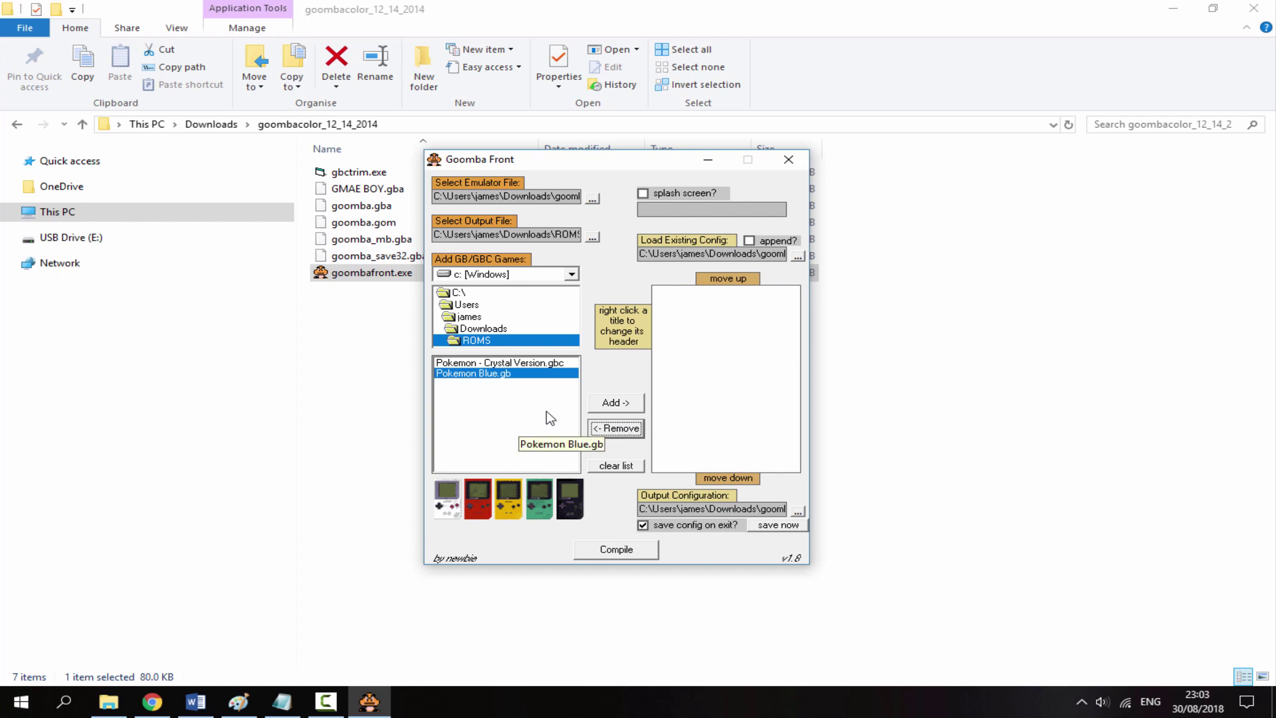
{"action": "left_click", "coordinate": [530, 365]}
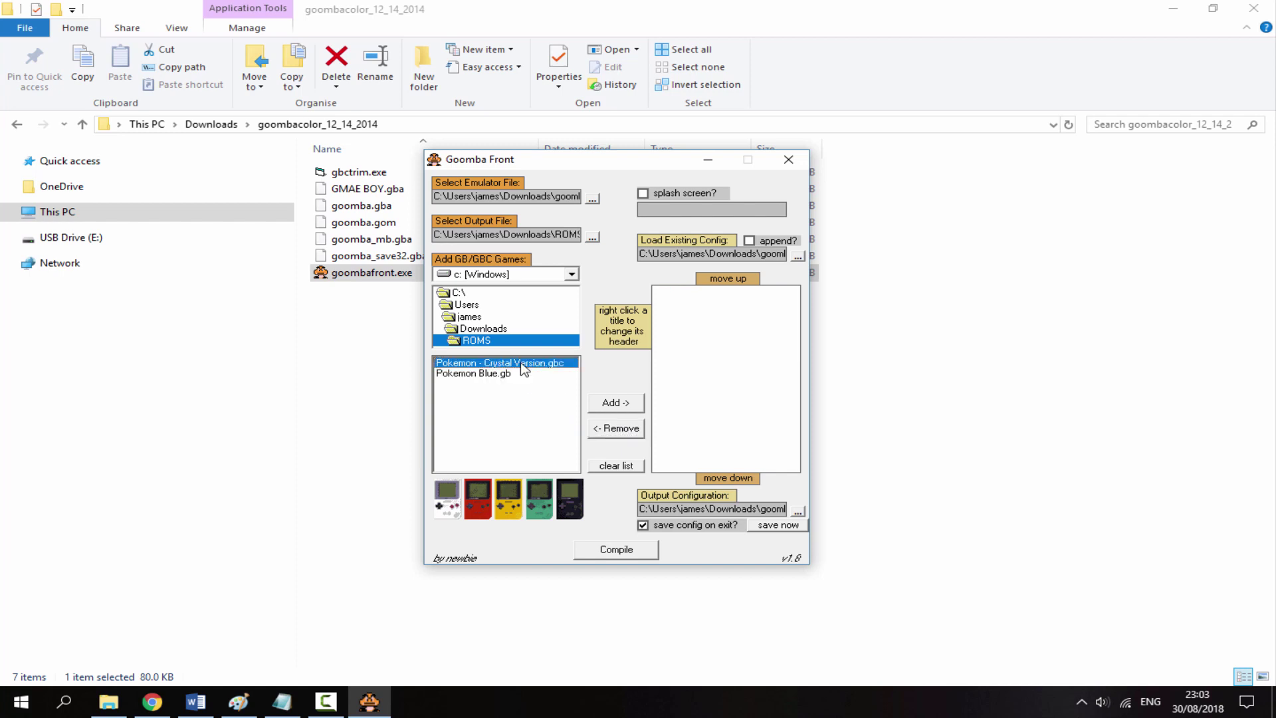
{"action": "left_click", "coordinate": [610, 407]}
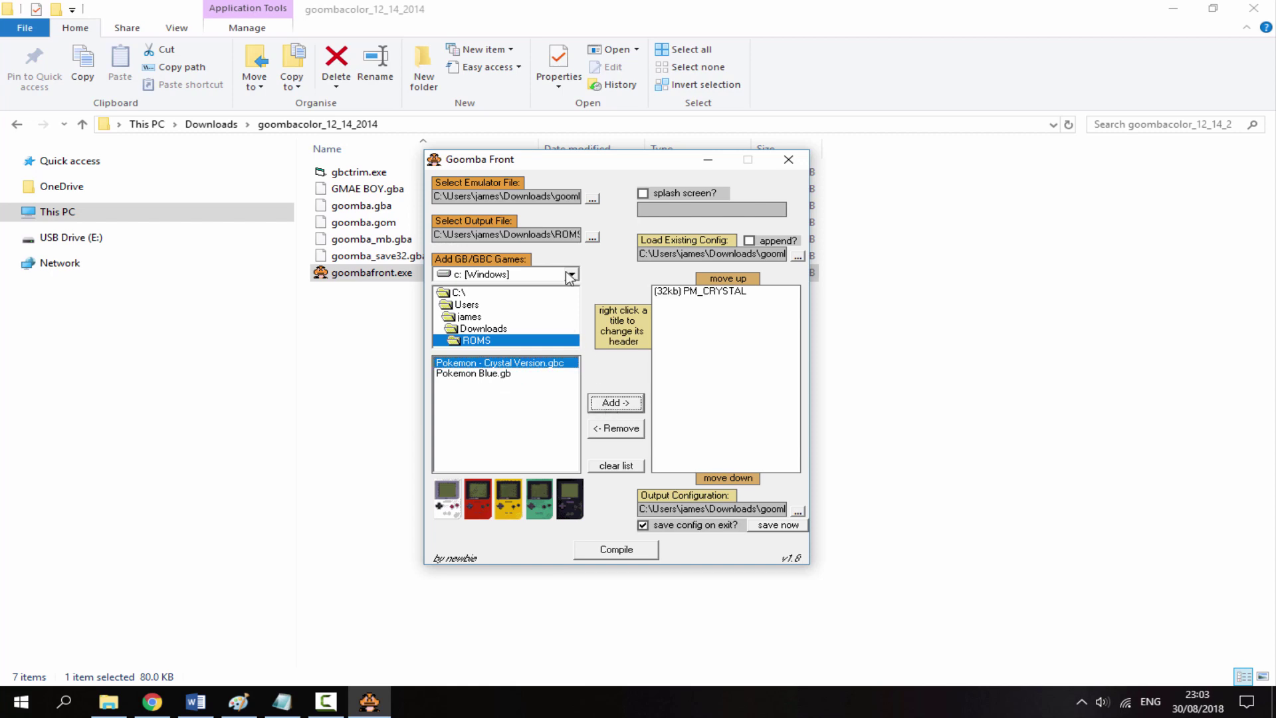
Step: Set the output file to Pokemon Crystal.gba in the ROMS folder
{"action": "left_click", "coordinate": [591, 237]}
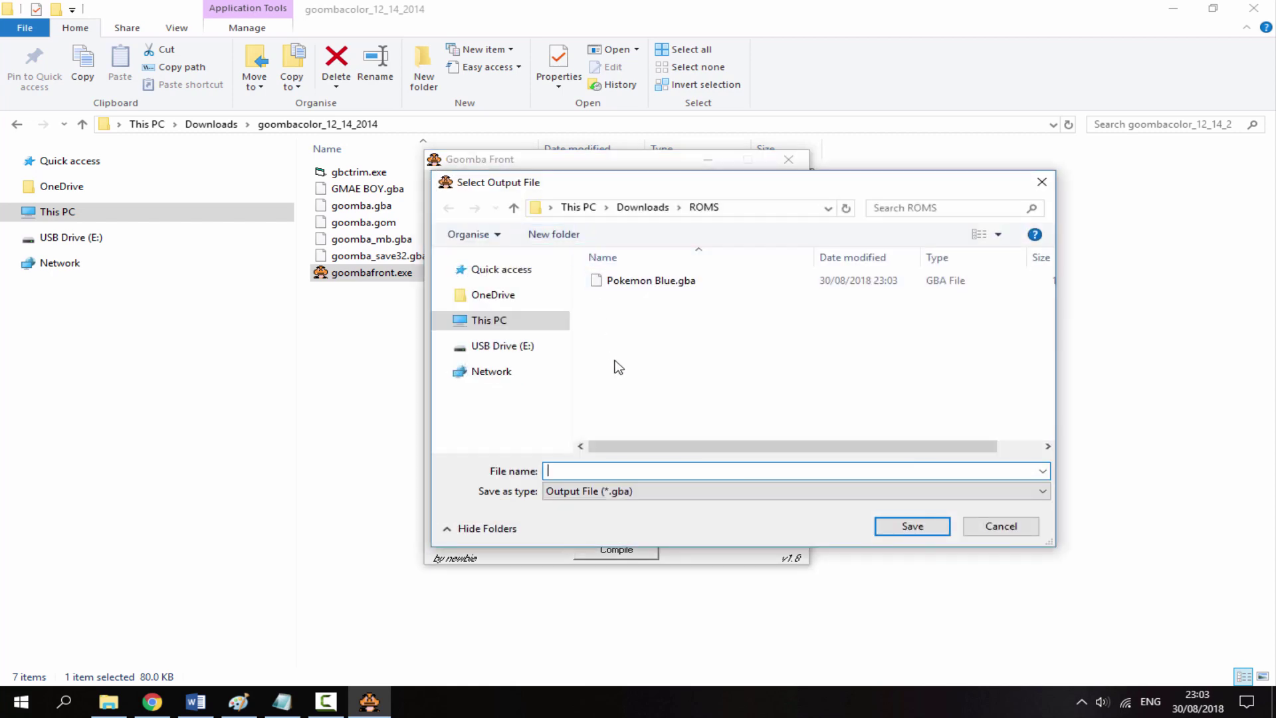
{"action": "type", "text": "Pokemon "}
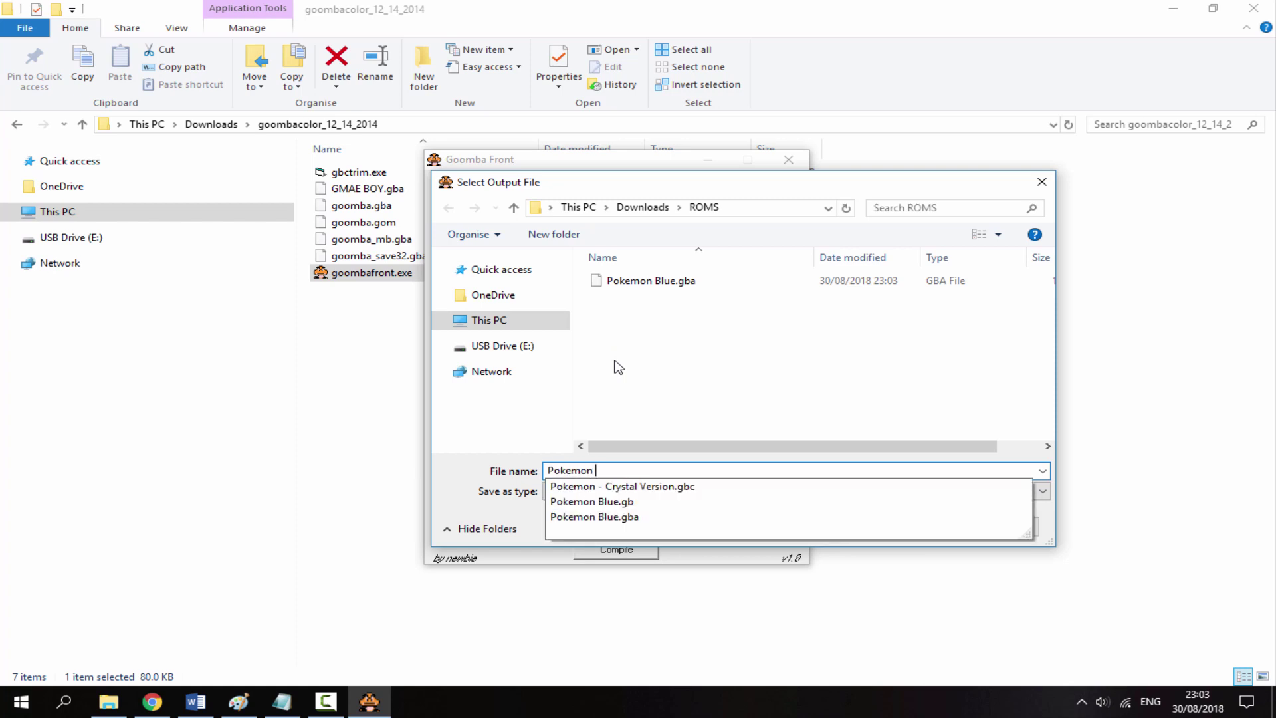
{"action": "type", "text": "Crystal.gba"}
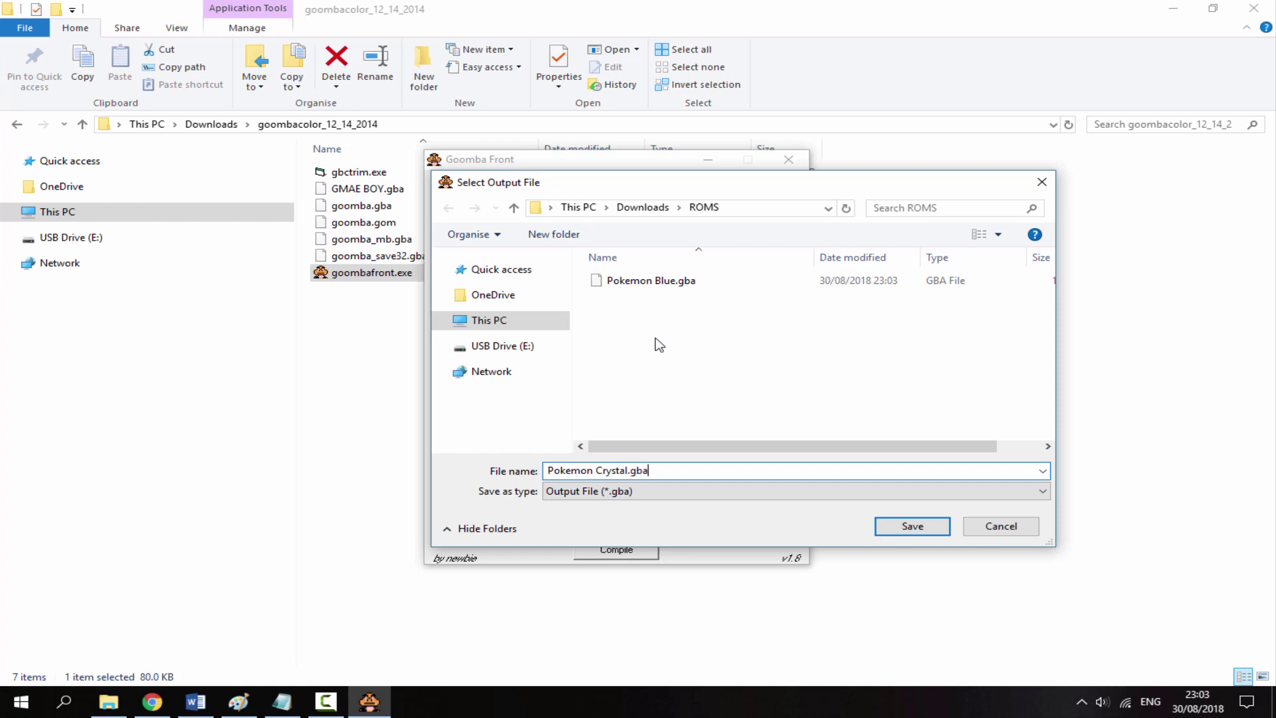
{"action": "left_click", "coordinate": [903, 531]}
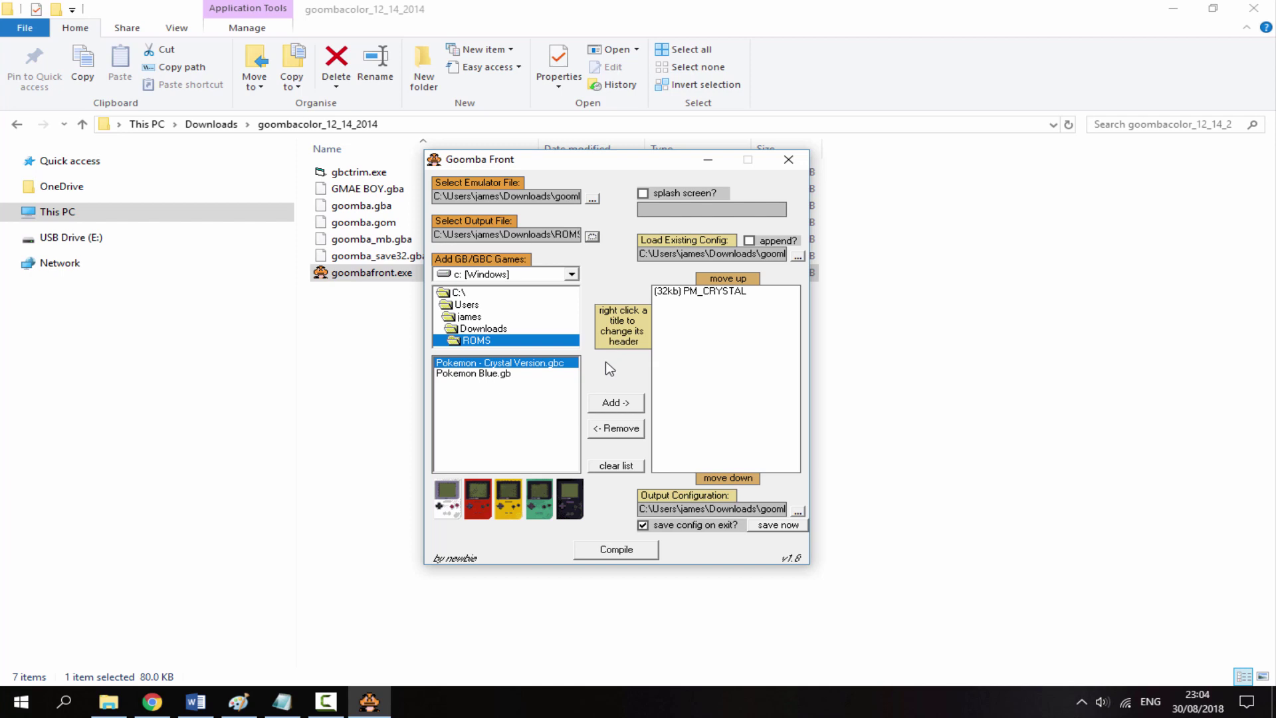
Step: Compile the Pokemon Crystal ROM into its GBA file and close Goomba Front
{"action": "left_click", "coordinate": [616, 549]}
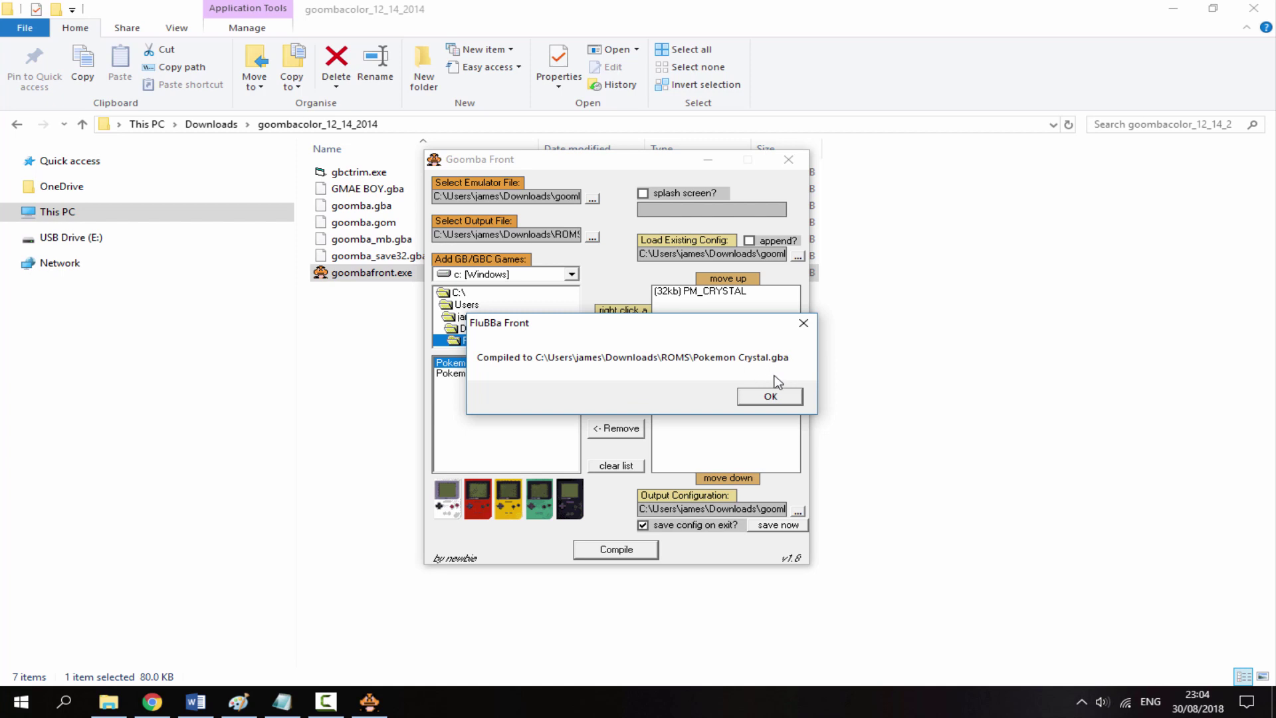
{"action": "left_click", "coordinate": [770, 397]}
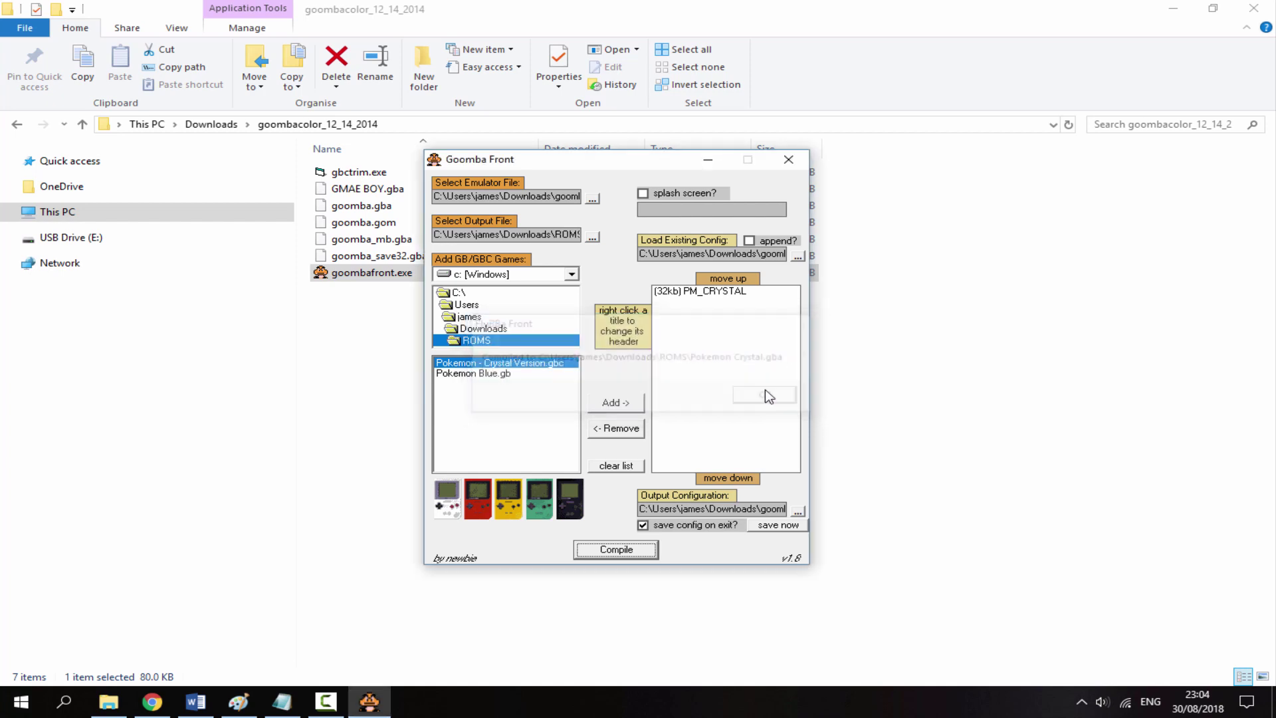
{"action": "left_click", "coordinate": [788, 160]}
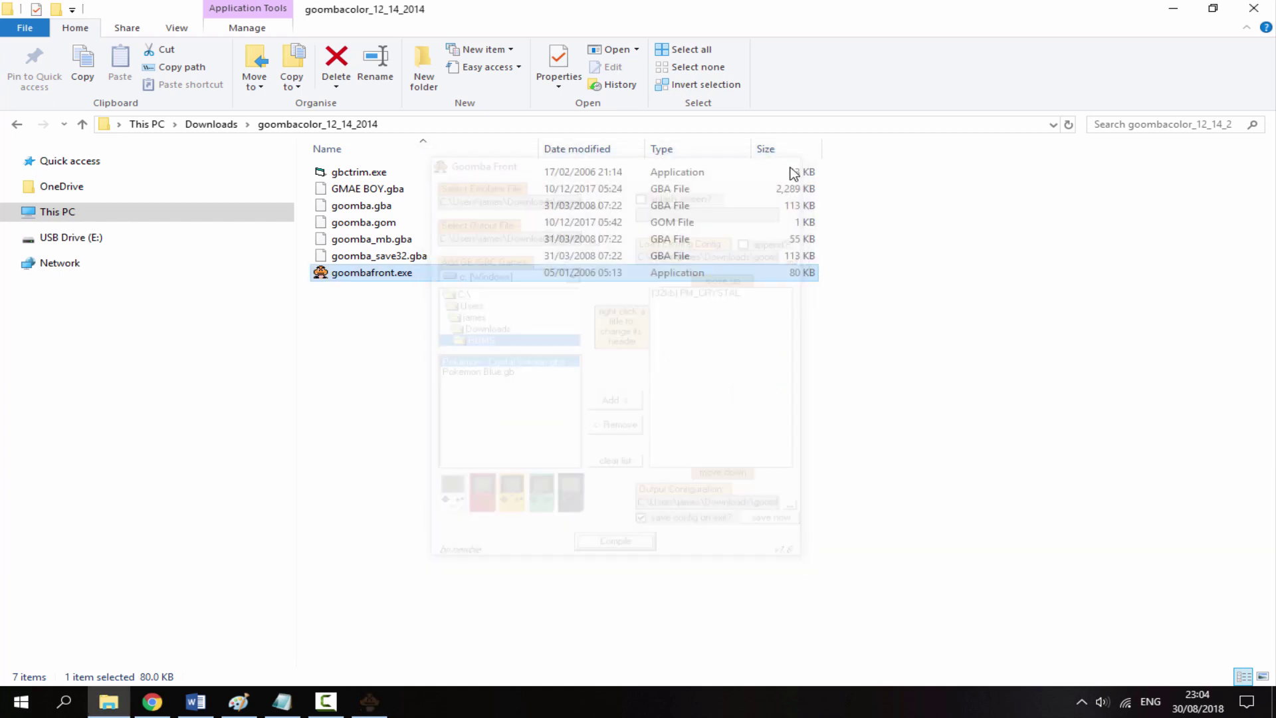
Step: Open the ROMS folder under Downloads and delete the original Pokemon - Crystal Version.gbc and Pokemon Blue.gb files
{"action": "left_click", "coordinate": [223, 126]}
{"action": "left_click", "coordinate": [442, 178]}
{"action": "double_click", "coordinate": [445, 182]}
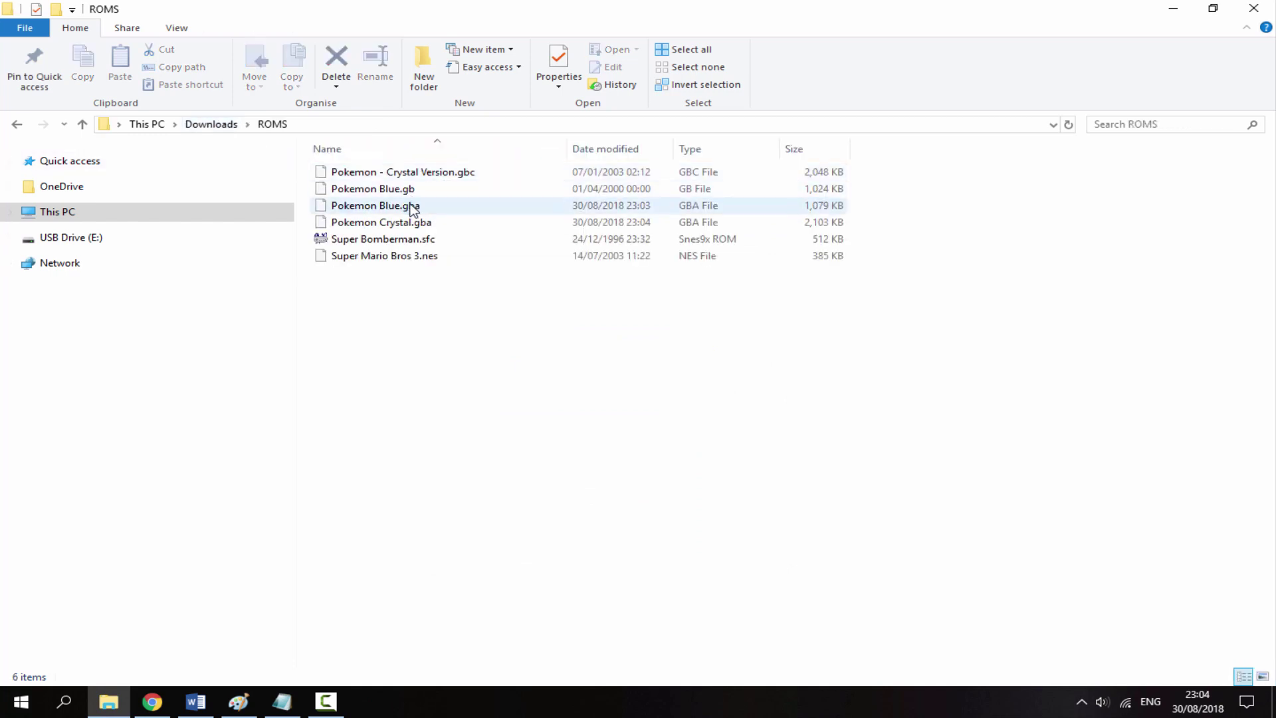
{"action": "left_click", "coordinate": [436, 210]}
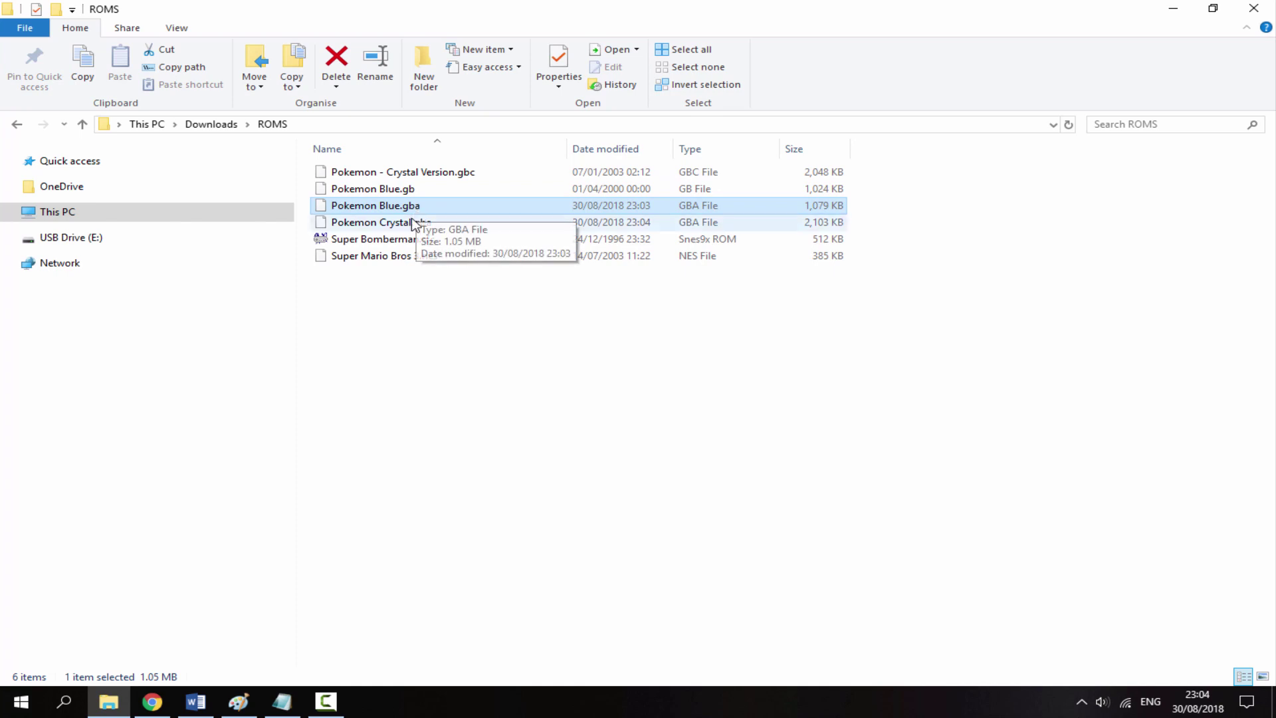
{"action": "left_click", "coordinate": [420, 224]}
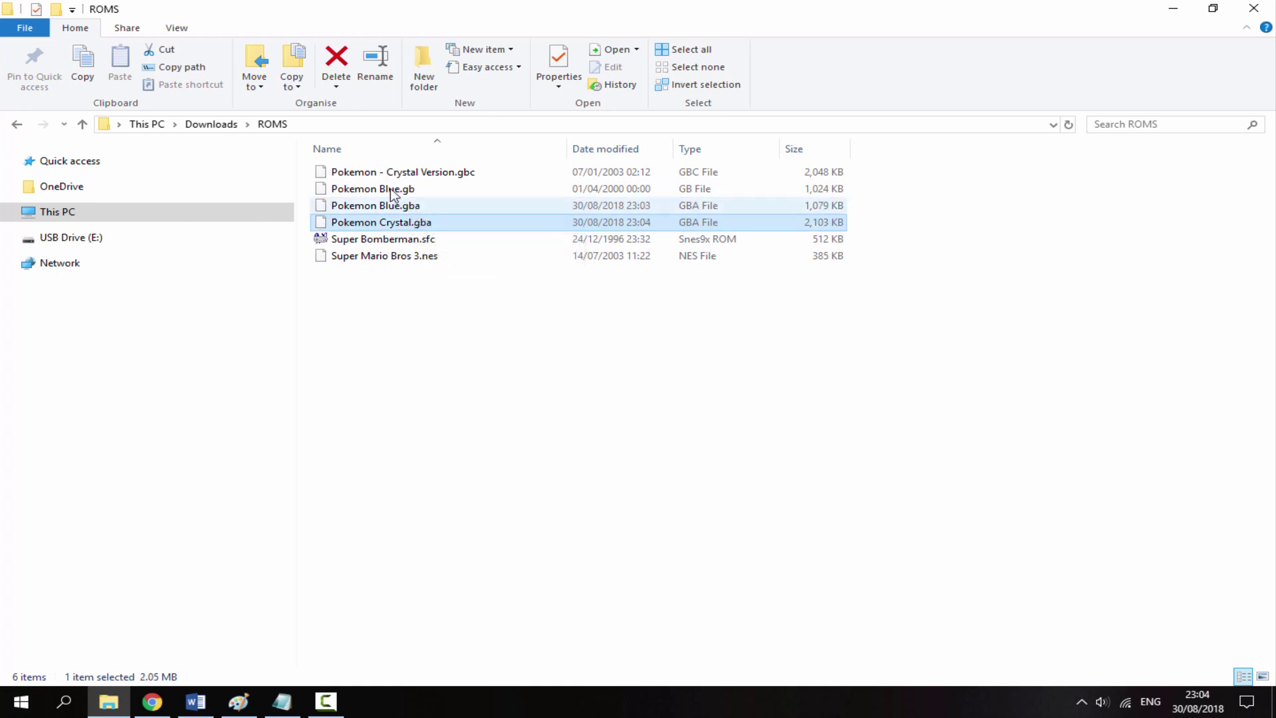
{"action": "left_click_drag", "start_coordinate": [297, 167], "coordinate": [393, 191]}
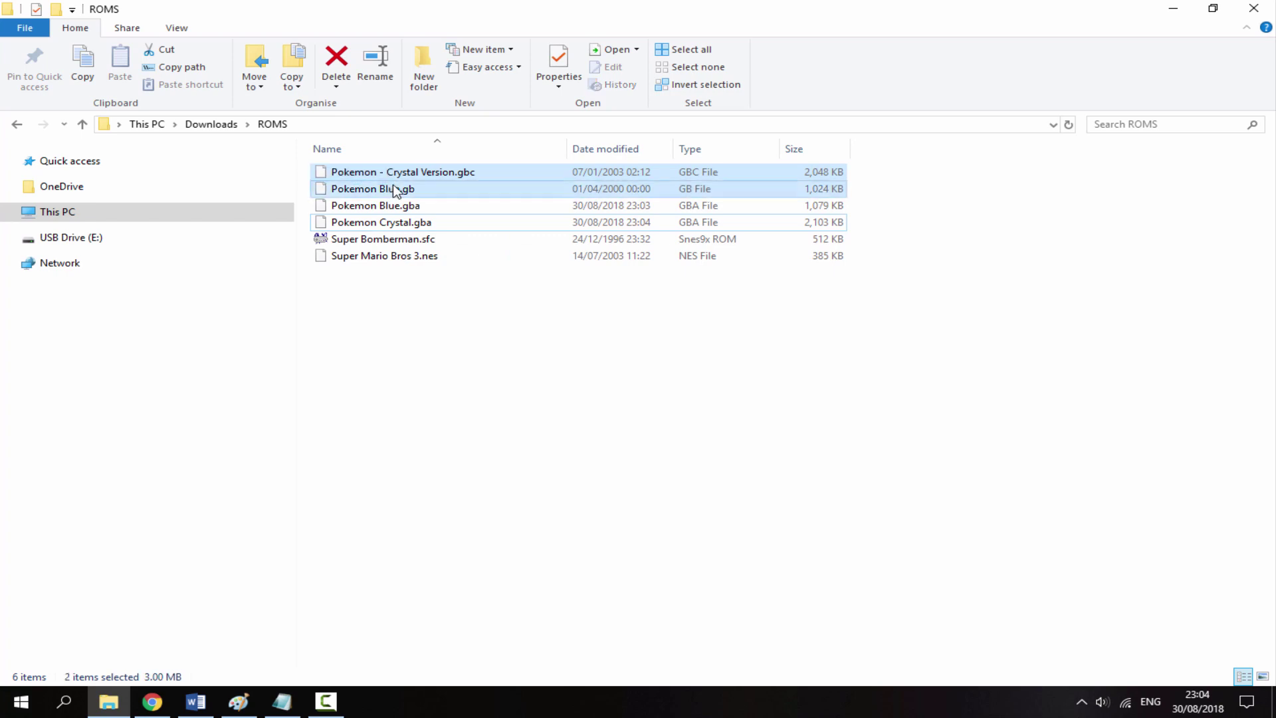
{"action": "key", "text": "Delete"}
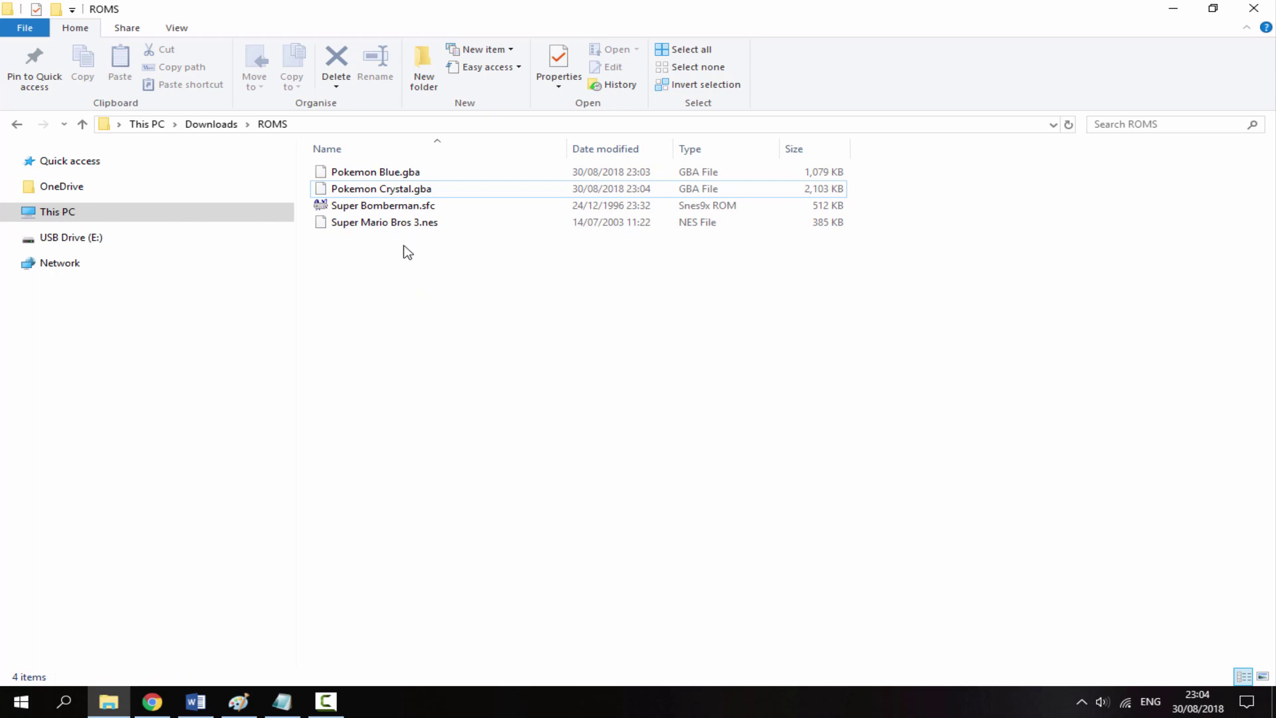
{"action": "left_click_drag", "start_coordinate": [404, 254], "coordinate": [419, 222]}
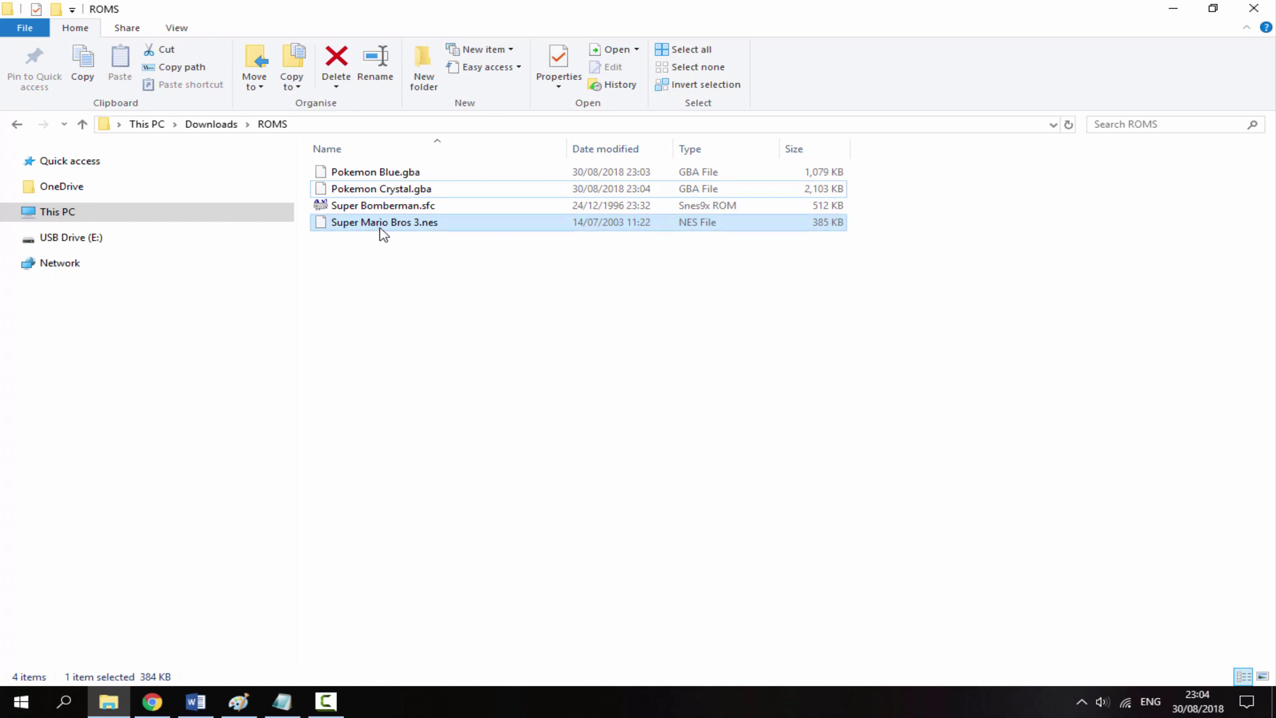
{"action": "left_click", "coordinate": [371, 211]}
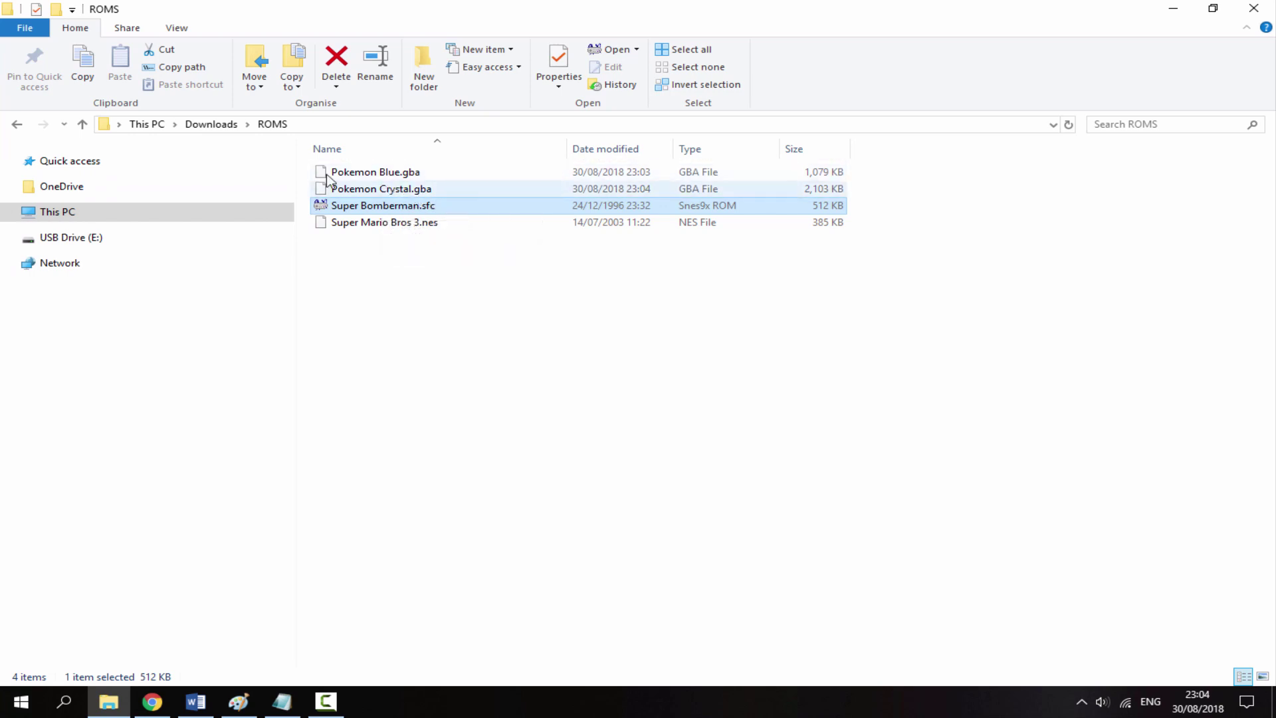
{"action": "left_click", "coordinate": [413, 174]}
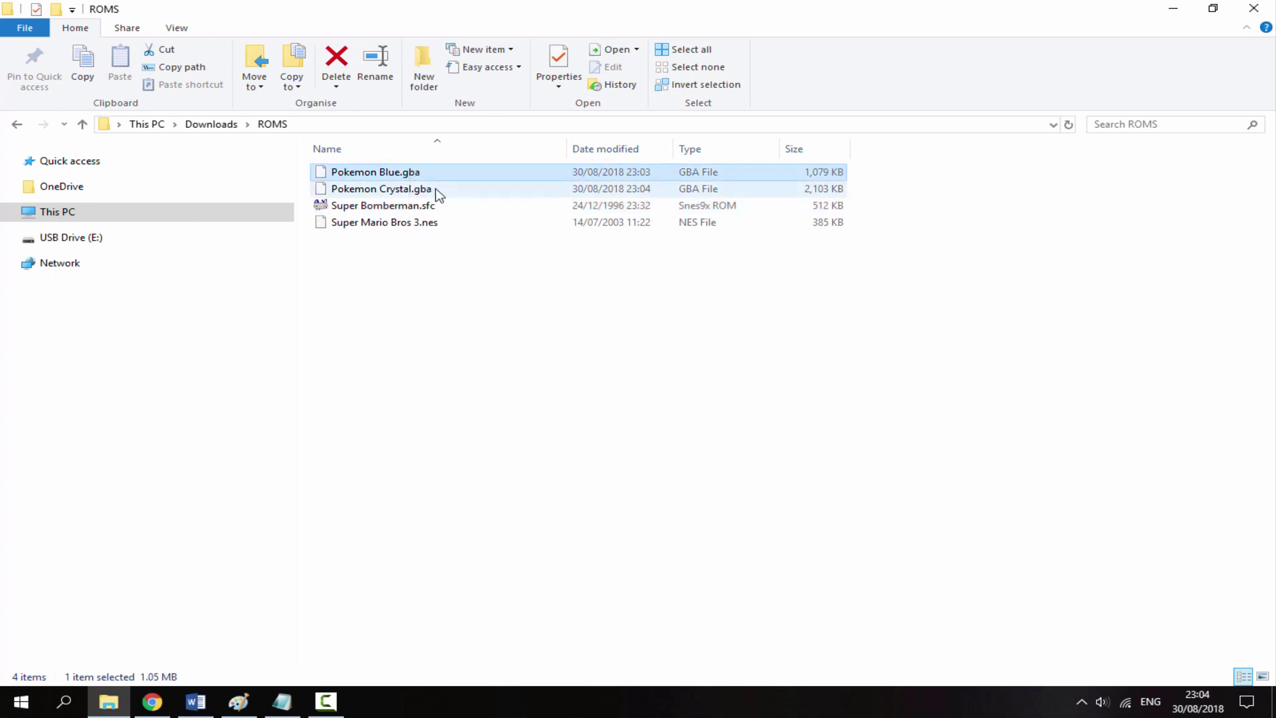
{"action": "left_click", "coordinate": [425, 189]}
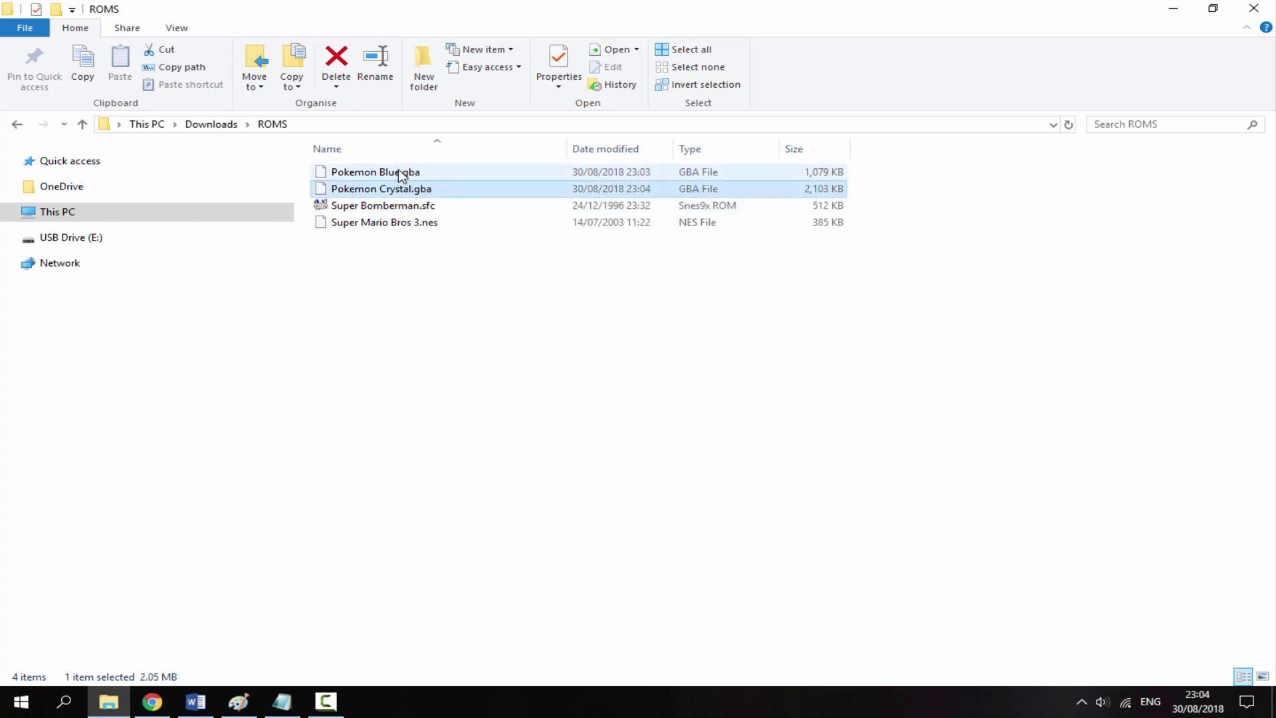
{"action": "left_click", "coordinate": [409, 174]}
{"action": "left_click", "coordinate": [408, 189]}
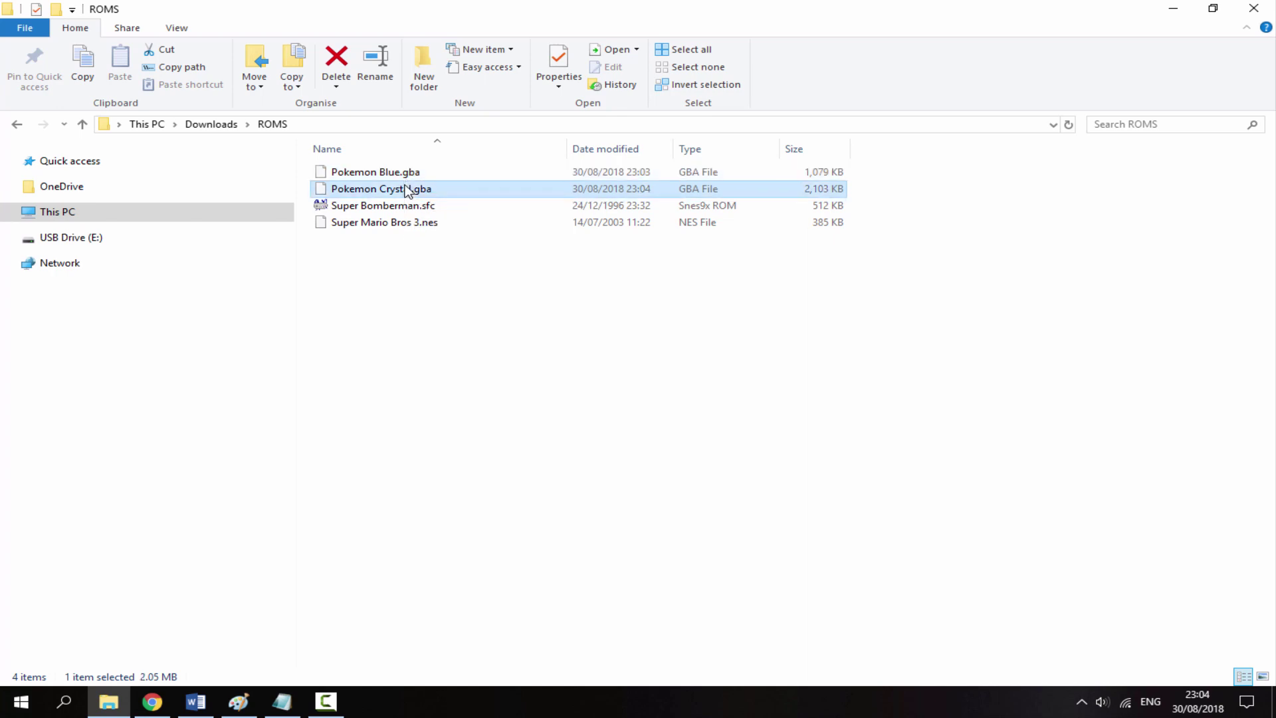
{"action": "left_click", "coordinate": [433, 259]}
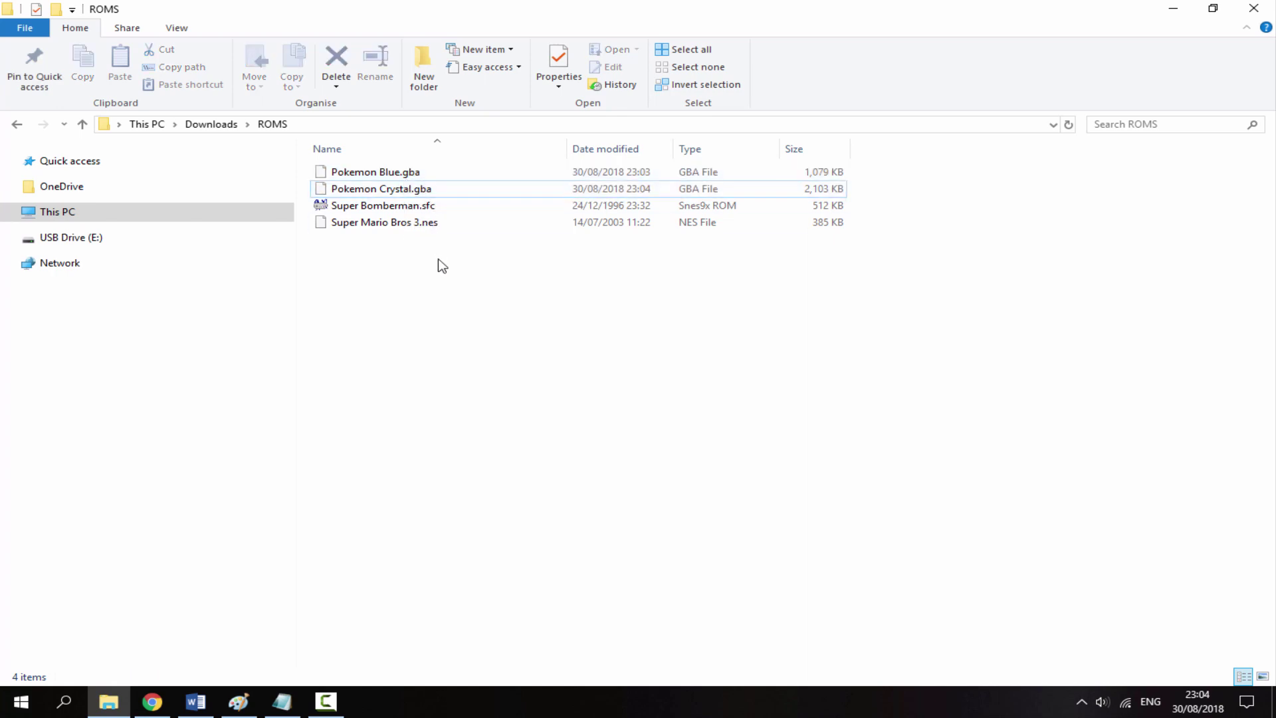
Step: Copy all four ROM files from the ROMS folder to USB Drive (E:) and open the drive
{"action": "left_click_drag", "start_coordinate": [460, 279], "coordinate": [202, 237]}
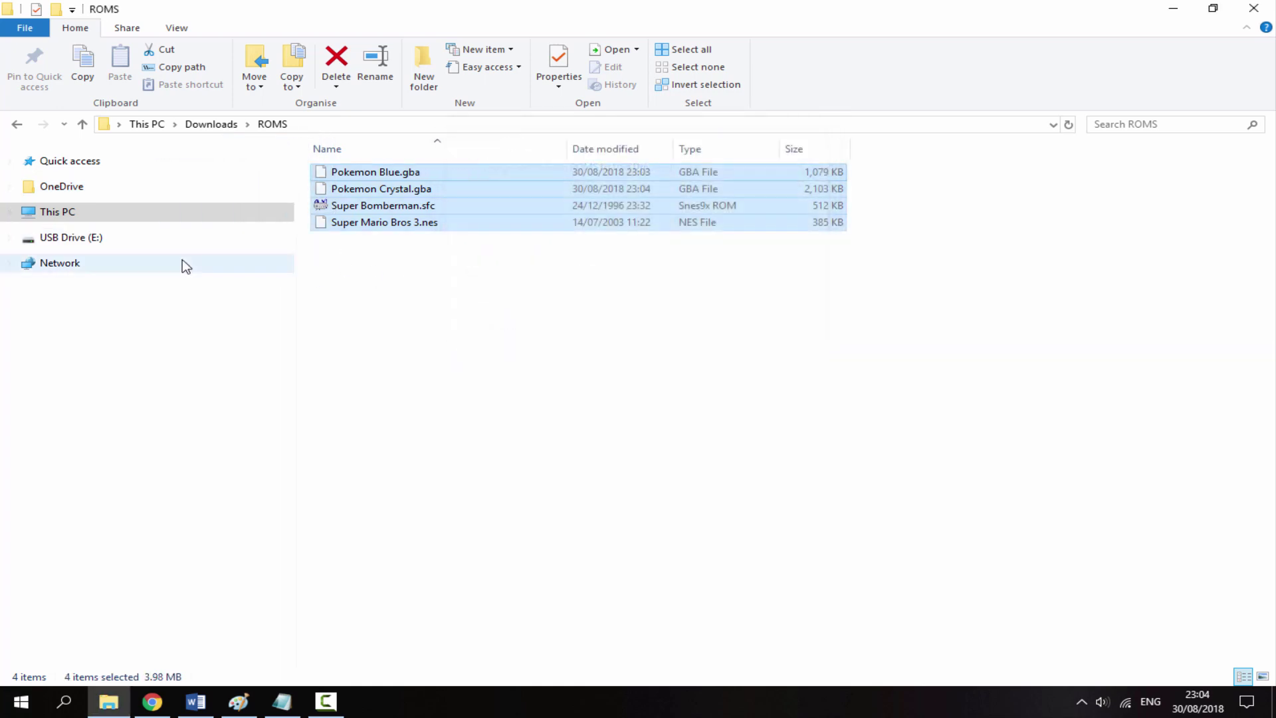
{"action": "left_click", "coordinate": [155, 241]}
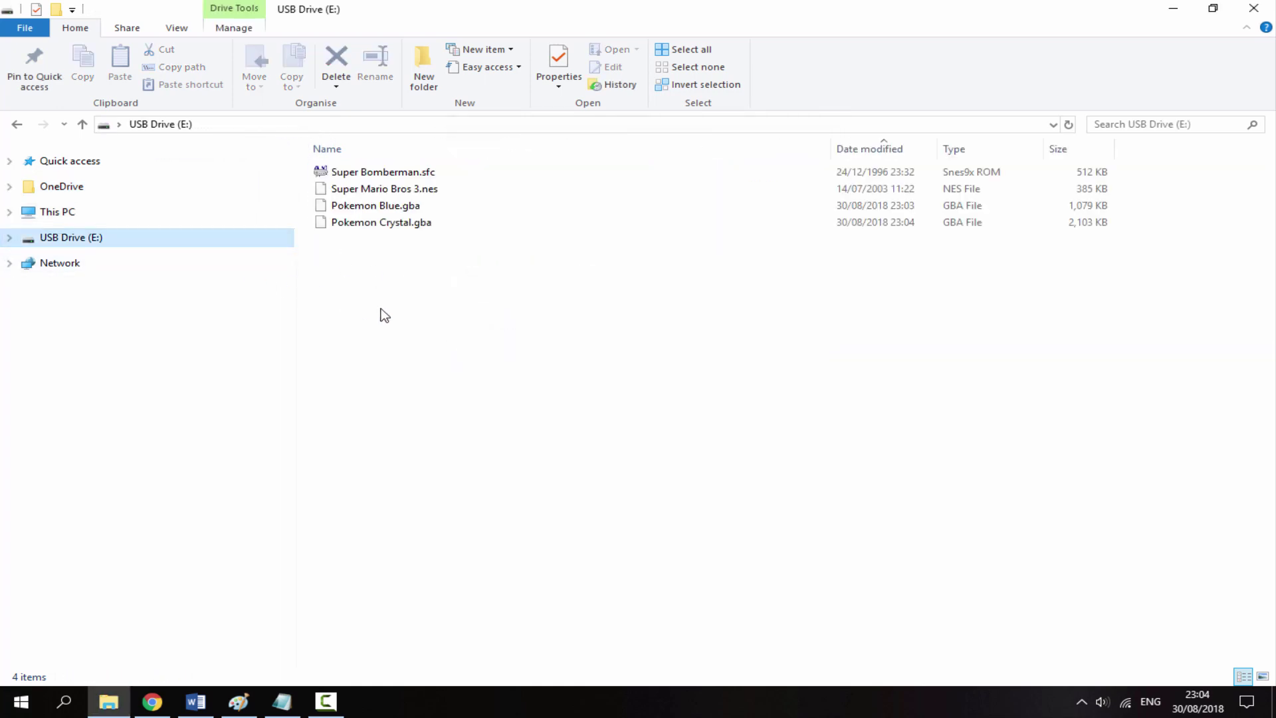